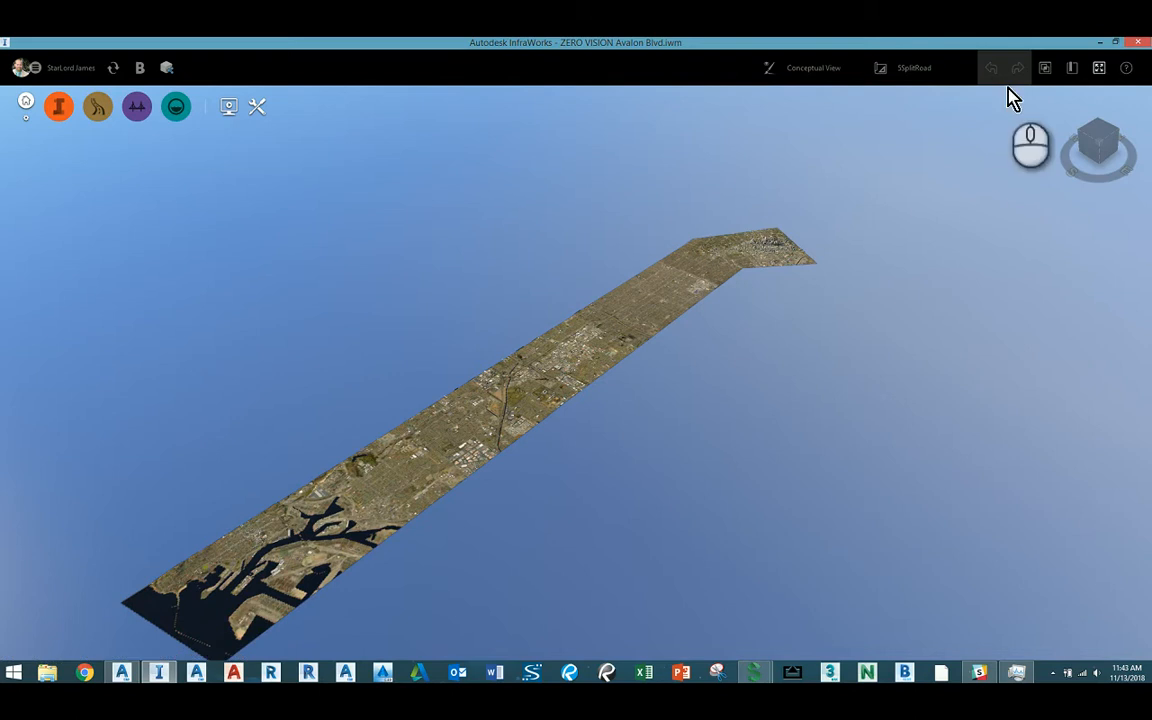
- Go to the "Avalon & Manchseter" bookmark and close in on the road intersection
click(1072, 68)
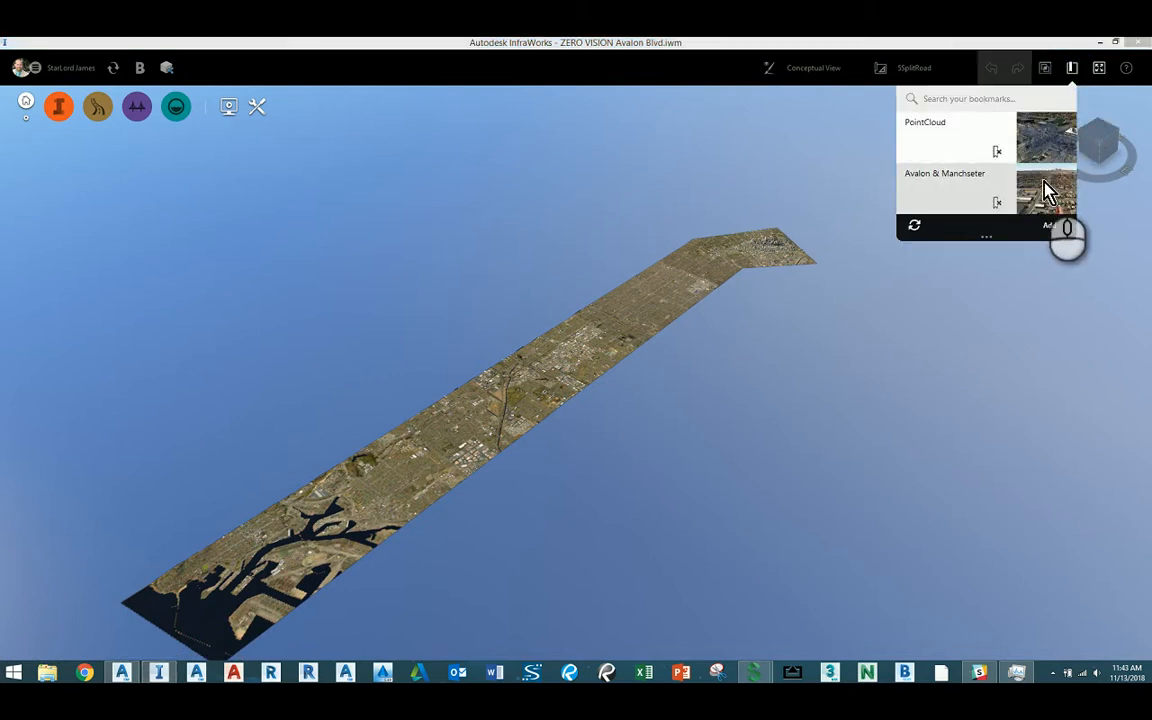
click(997, 196)
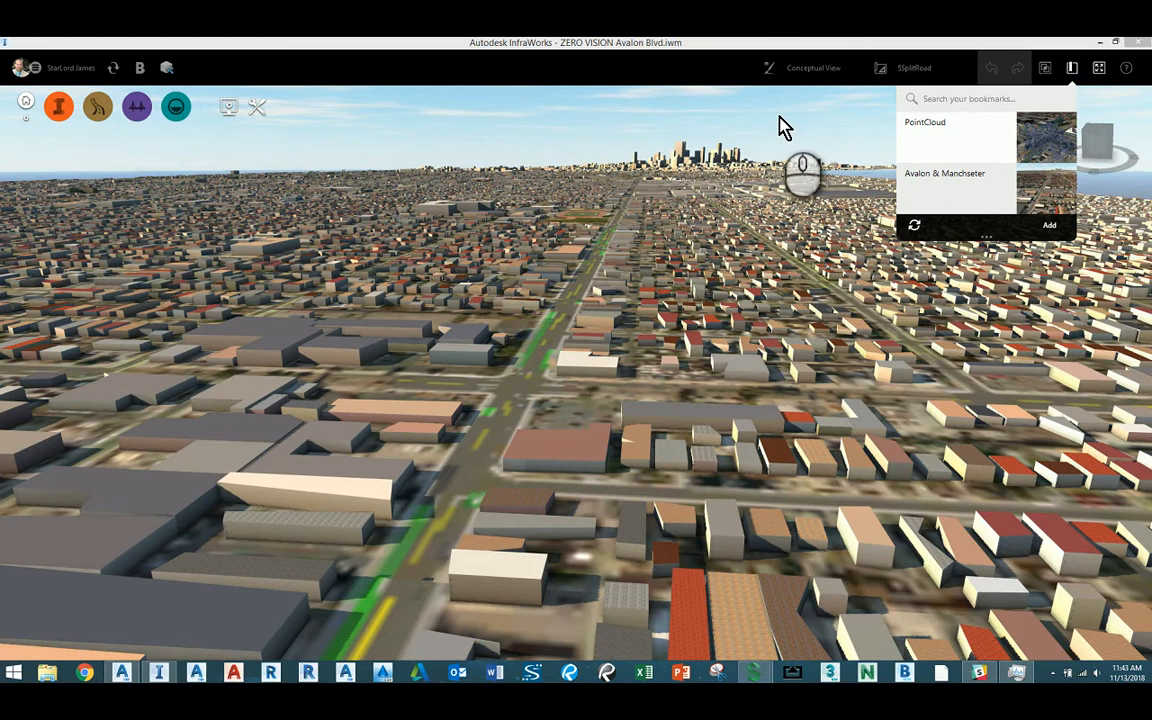
click(577, 419)
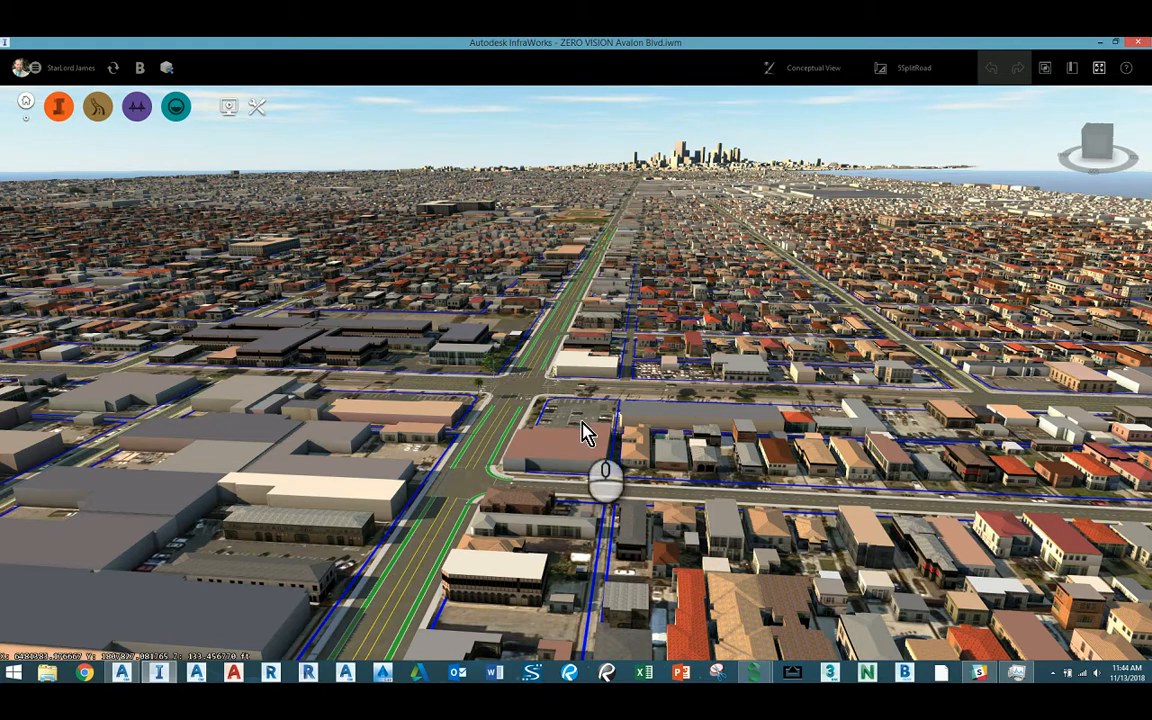
scroll(570, 435, up, 5)
scroll(533, 400, up, 3)
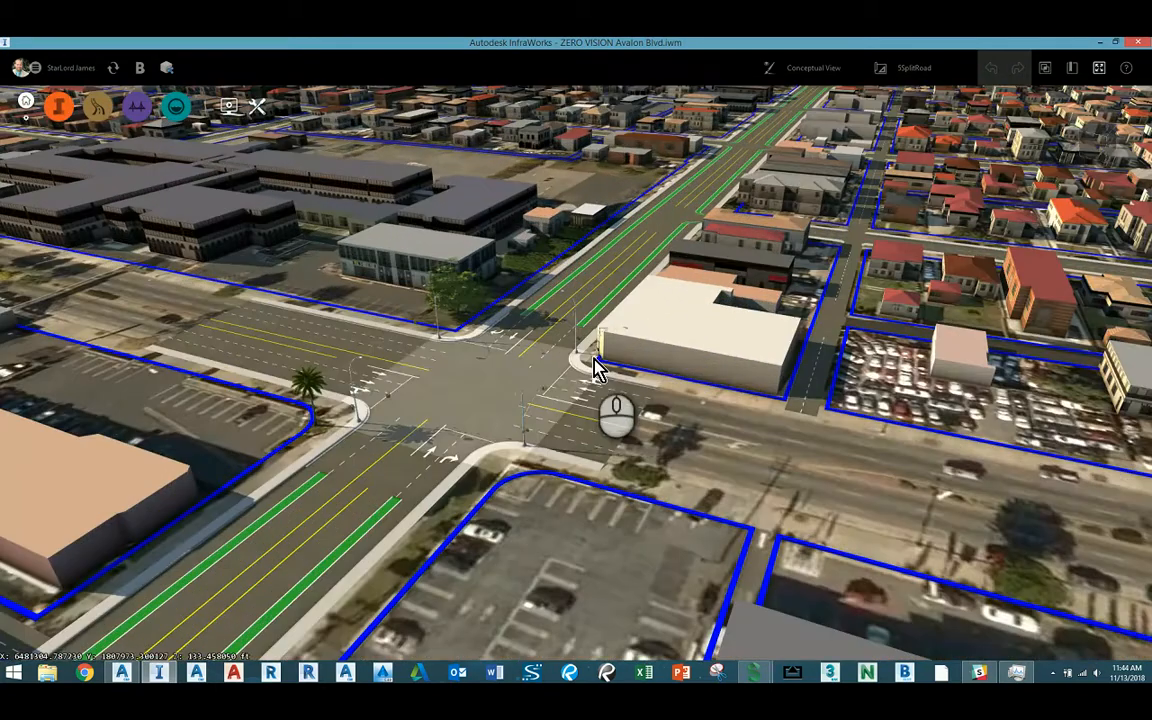
- Review the list of proposals and examine the intersection and its surrounding blocks from directly above
click(914, 69)
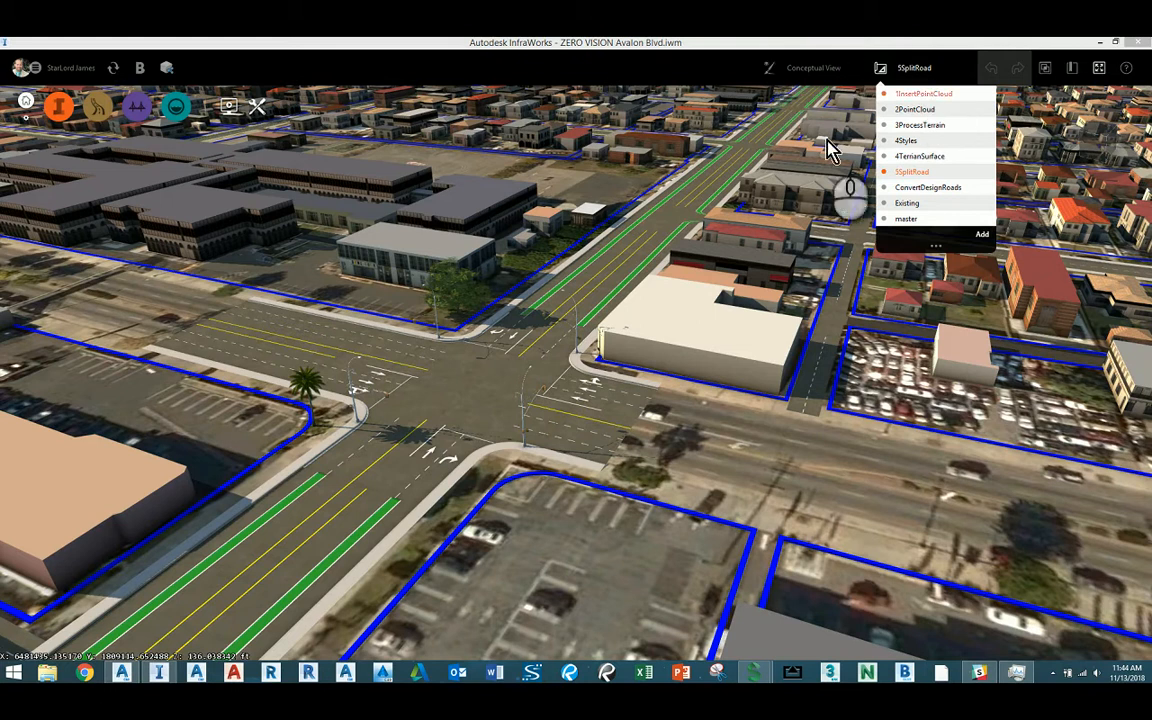
click(694, 432)
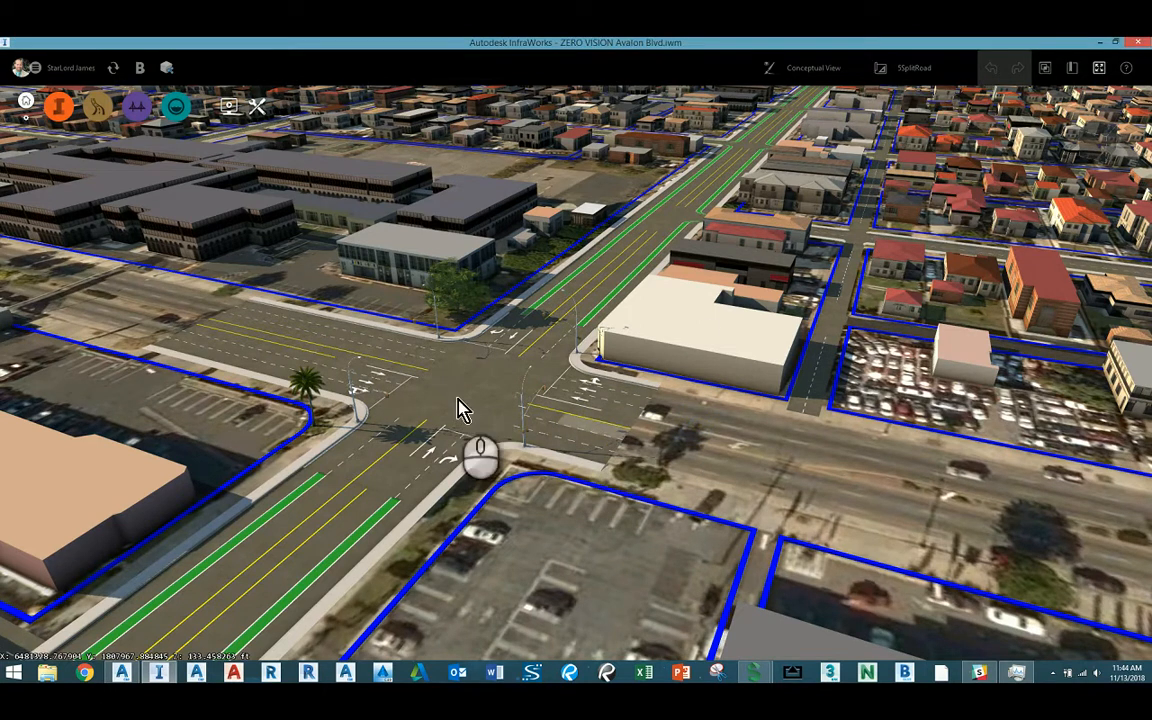
drag(463, 406, 494, 560)
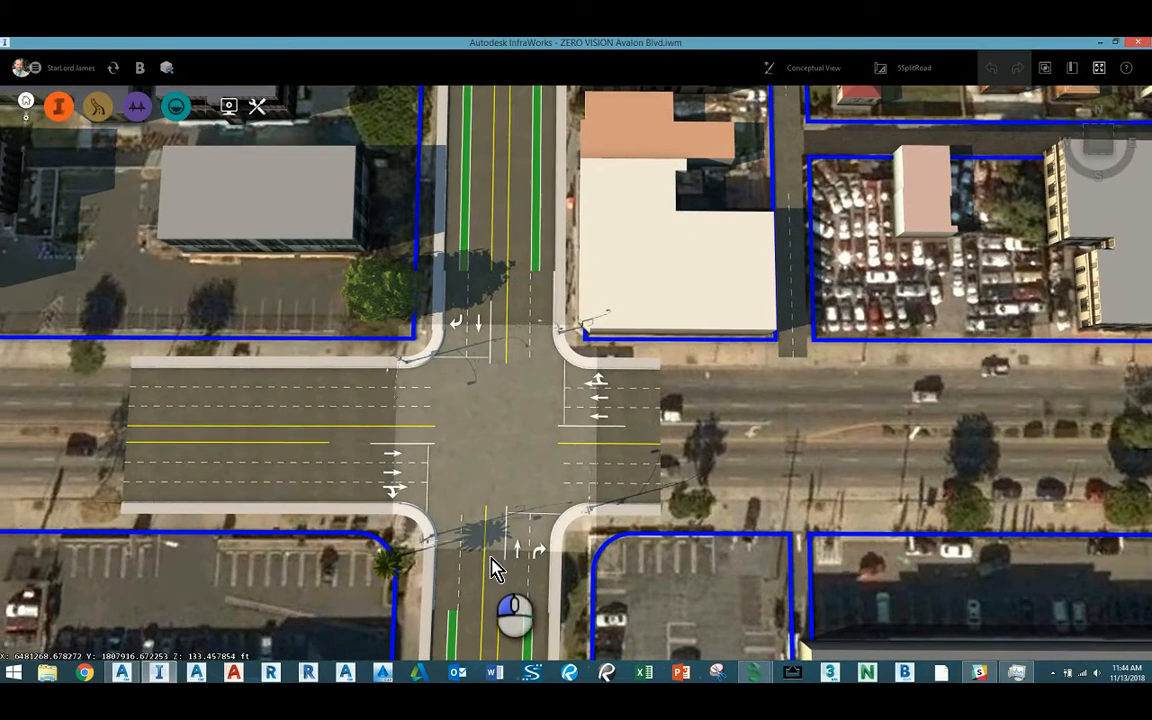
scroll(494, 550, up, 2)
scroll(481, 531, down, 2)
drag(512, 498, 617, 458)
scroll(613, 435, down, 1)
scroll(614, 440, down, 1)
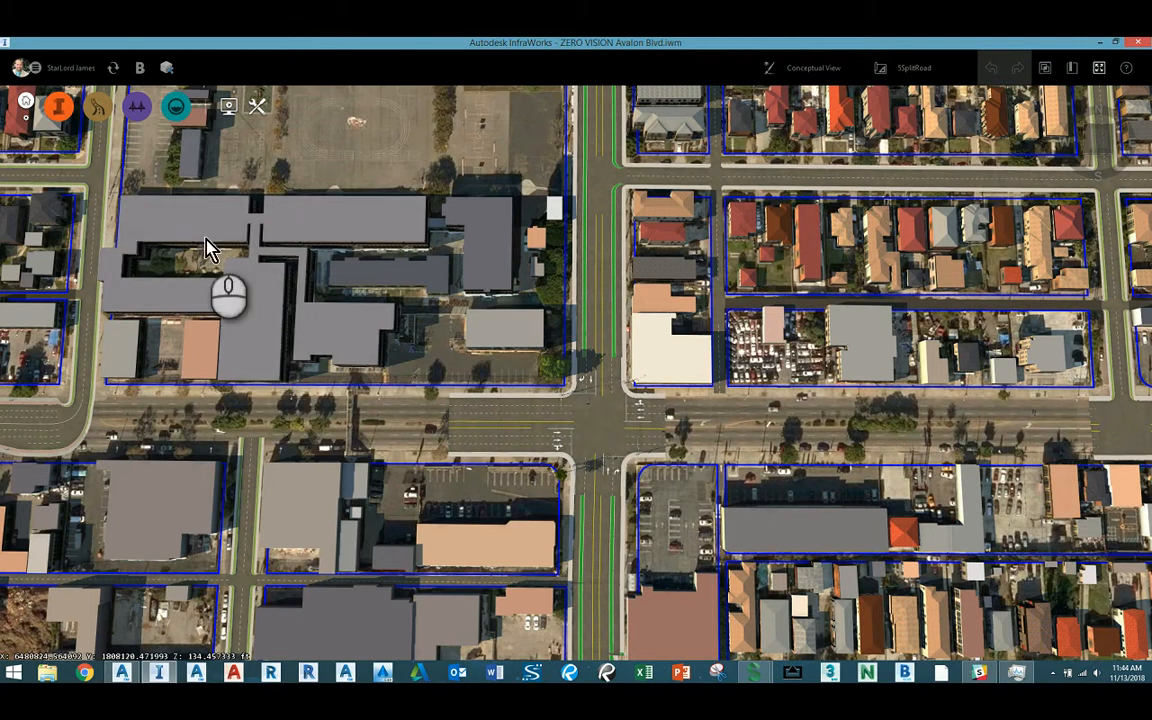
- Outline a four-corner polygon extent around the intersection for an IMX export, and leave without exporting
click(262, 113)
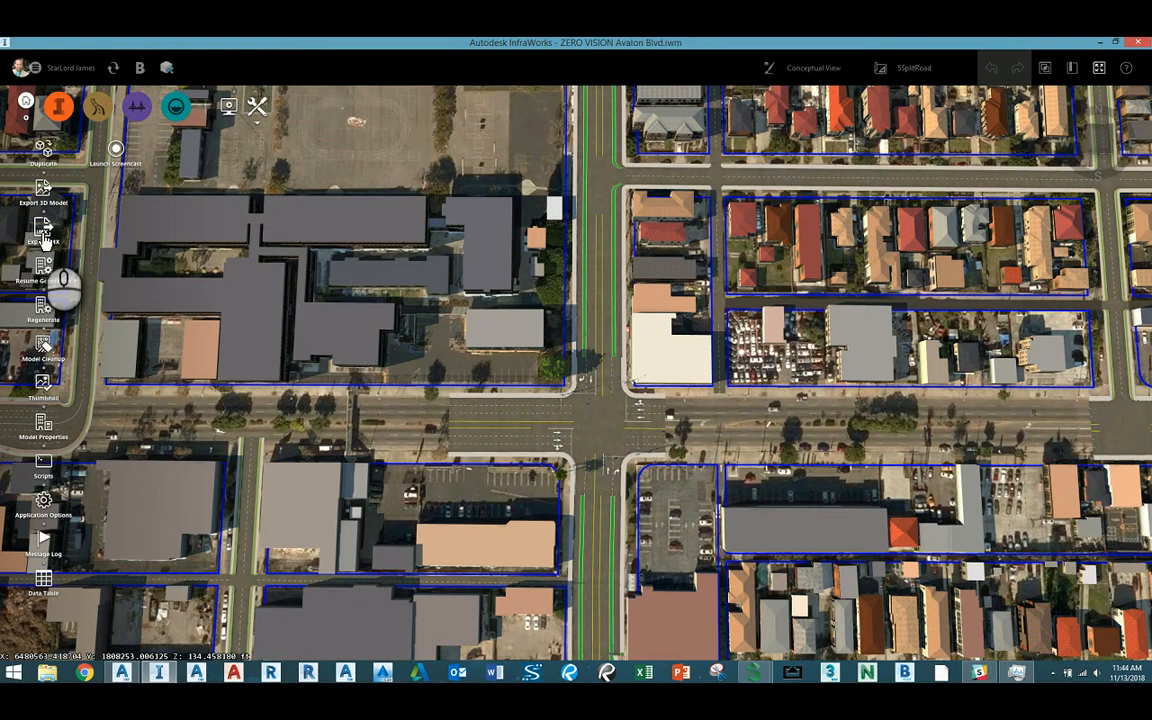
click(45, 235)
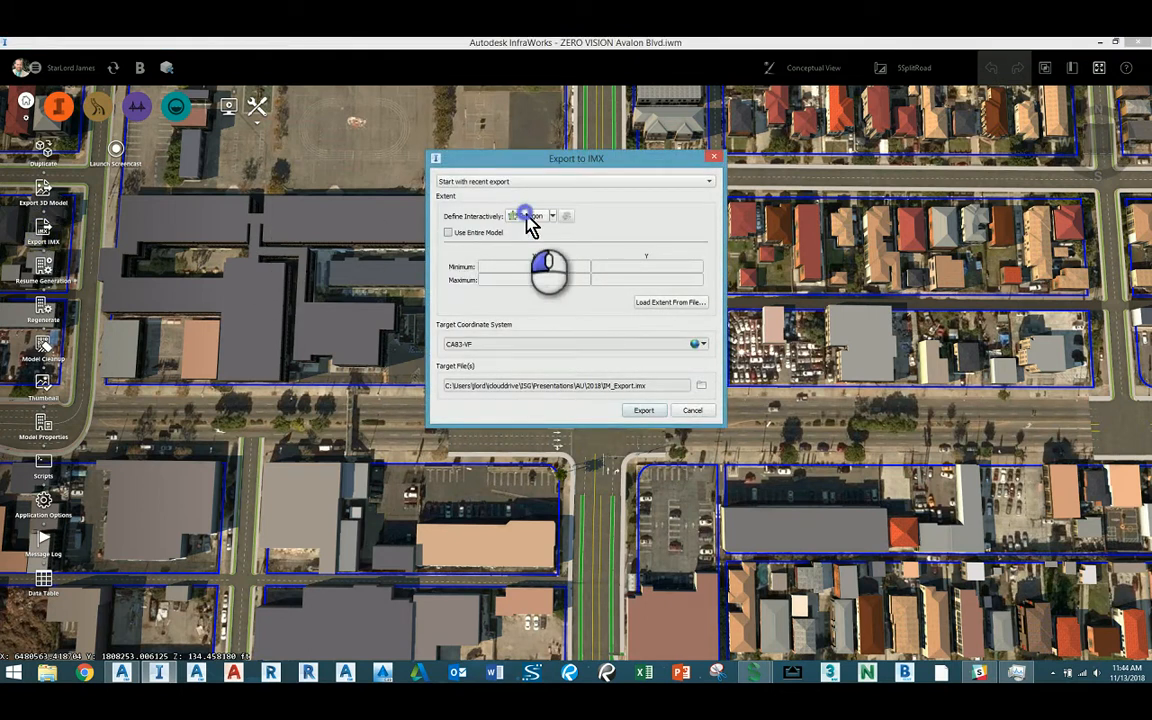
click(527, 220)
click(291, 174)
click(937, 175)
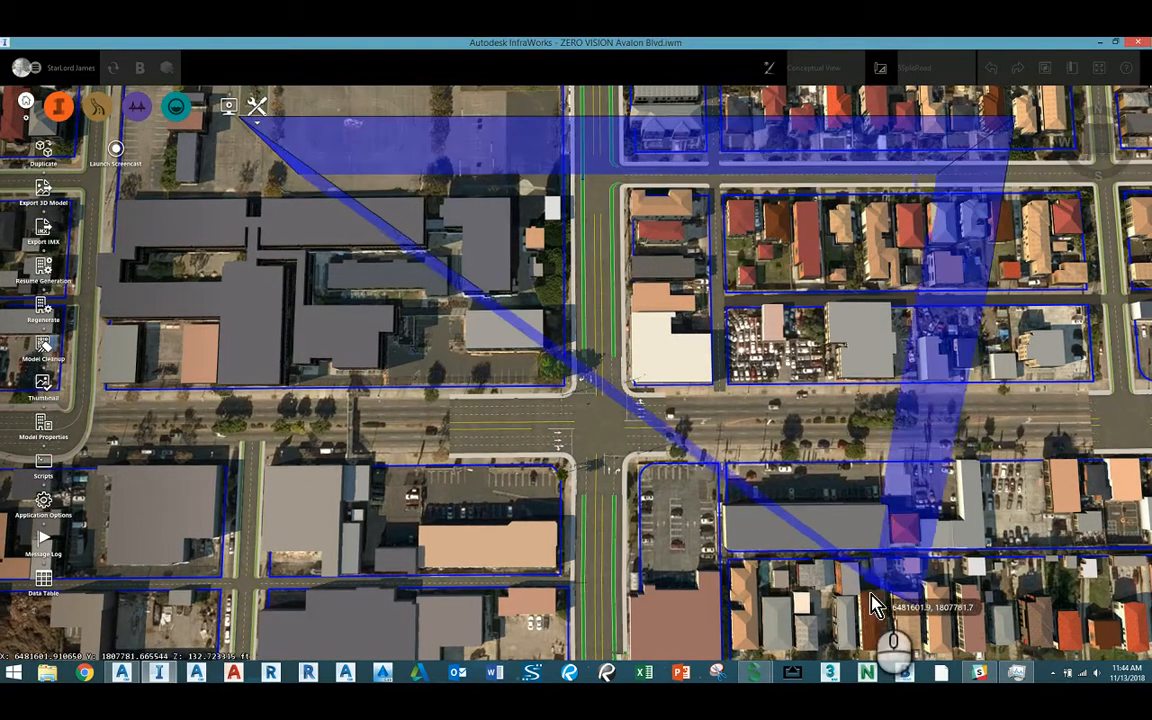
click(880, 598)
double_click(234, 584)
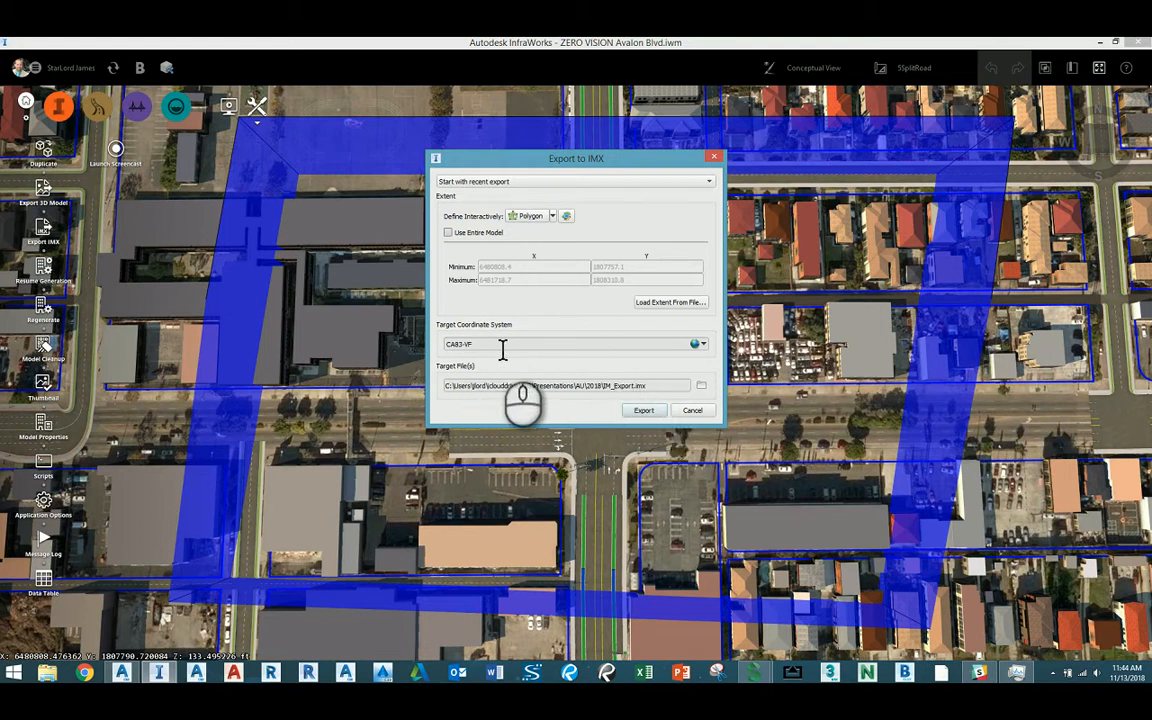
click(692, 411)
- Switch to Civil 3D and open the InfraWorks - Civil 3D exchange settings
key(alt+Tab)
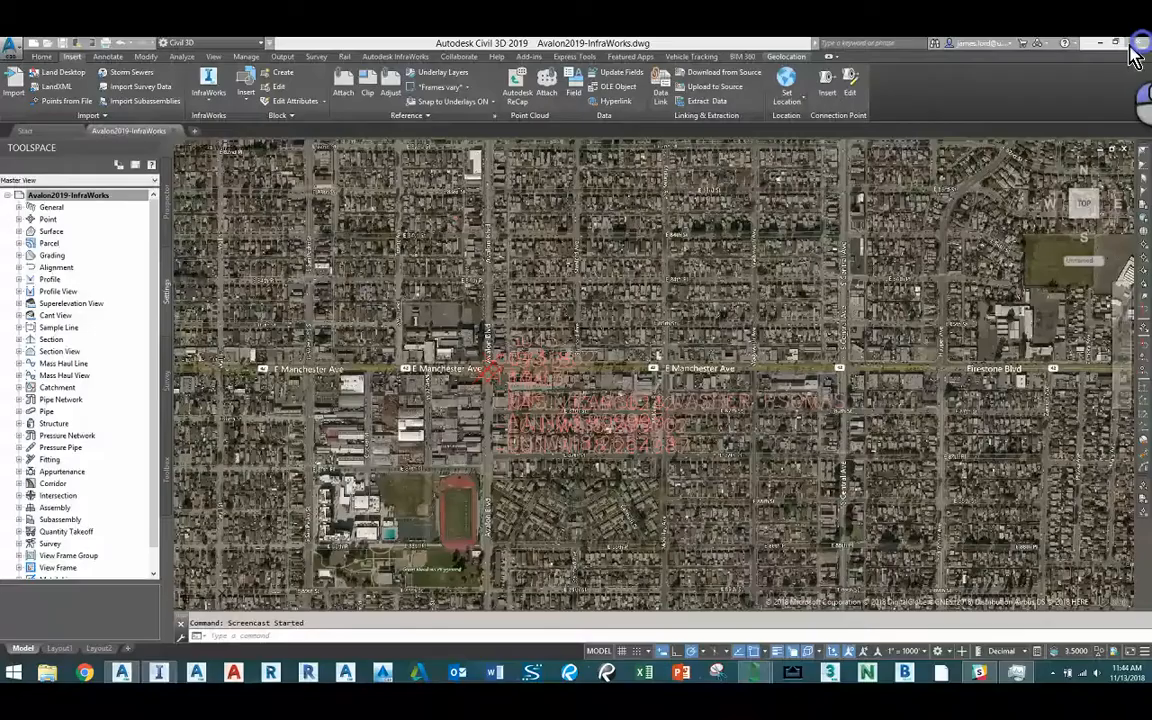
middle_drag(453, 357, 489, 368)
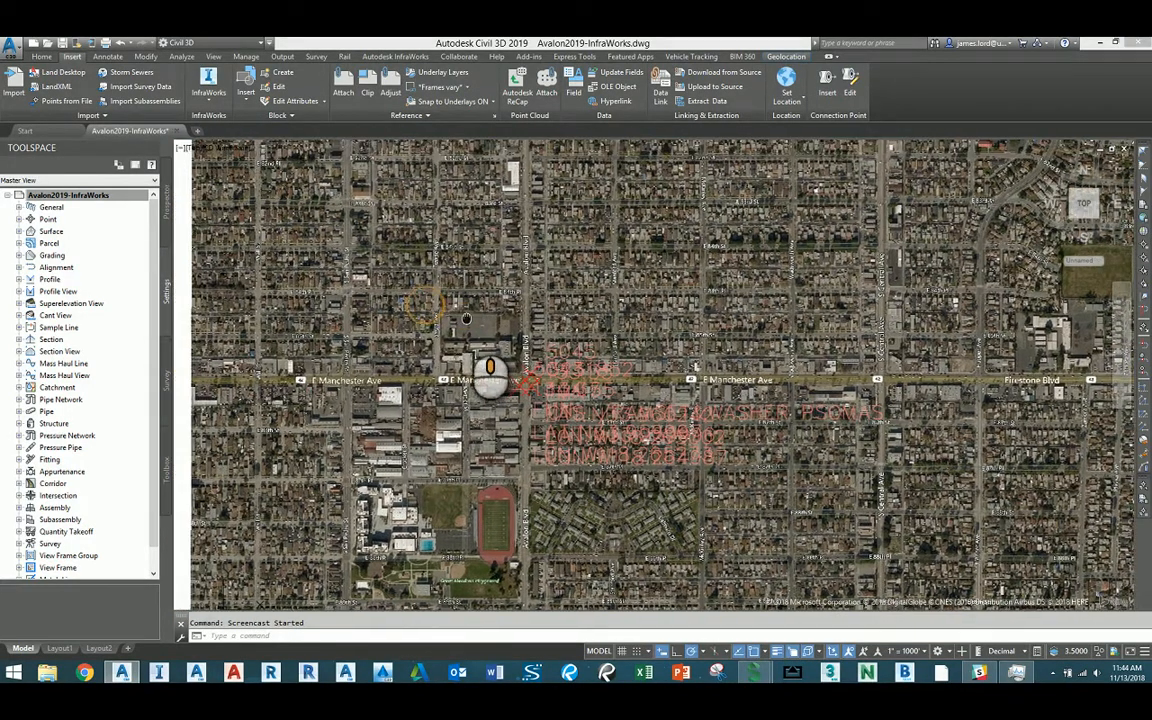
click(211, 98)
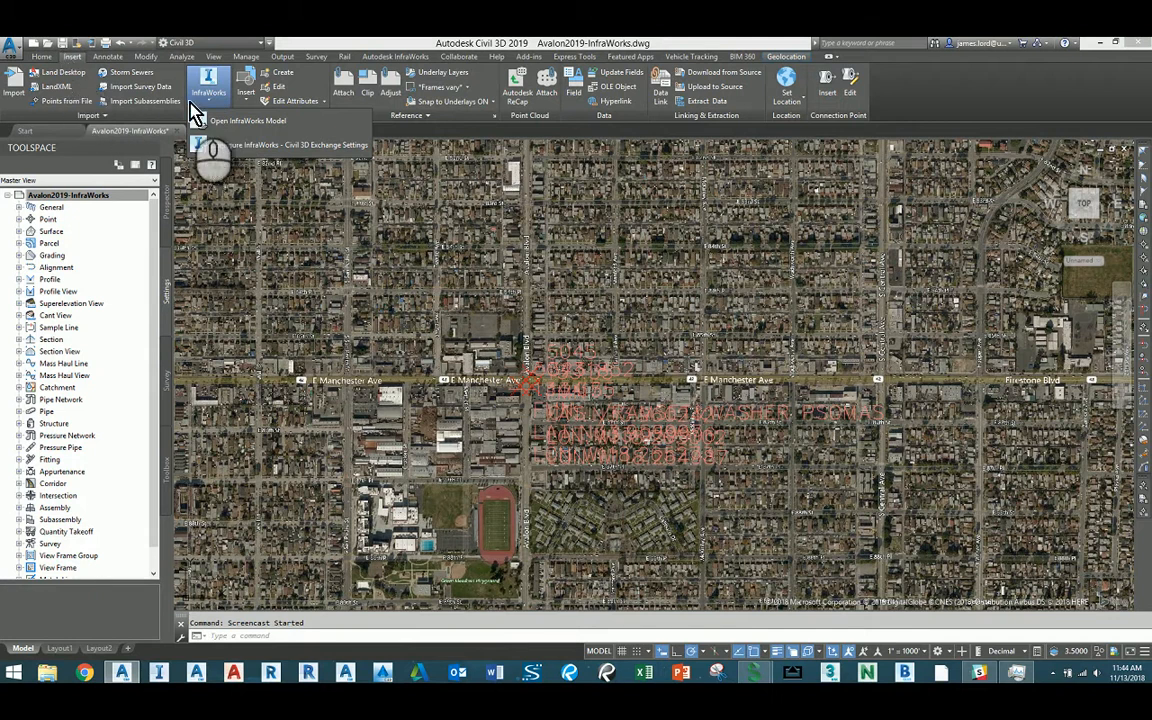
click(268, 158)
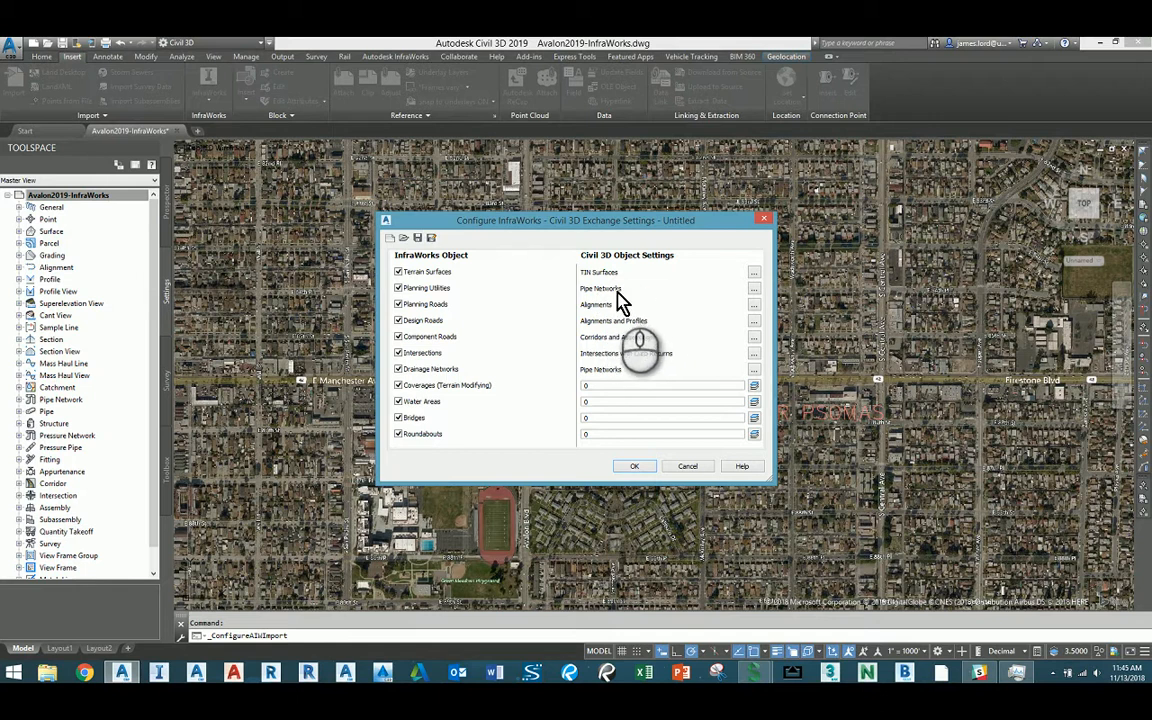
- Review the Planning Roads alignment style and label set options, and leave the exchange settings without saving a configuration file
click(753, 305)
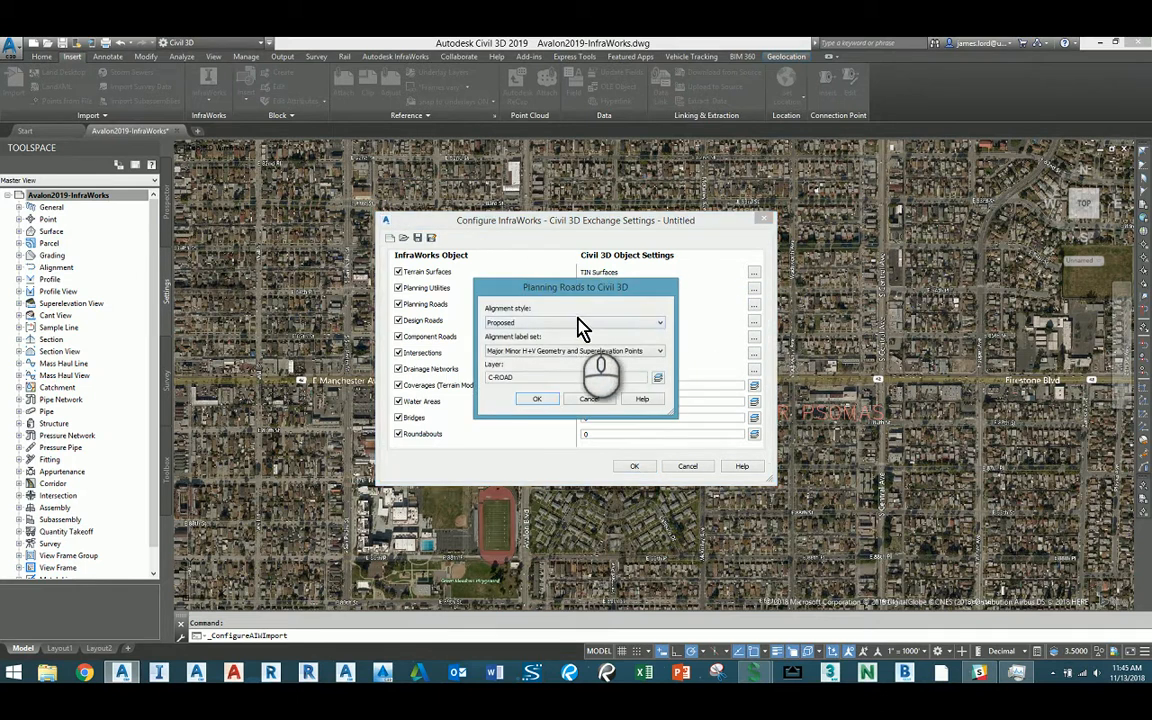
click(515, 323)
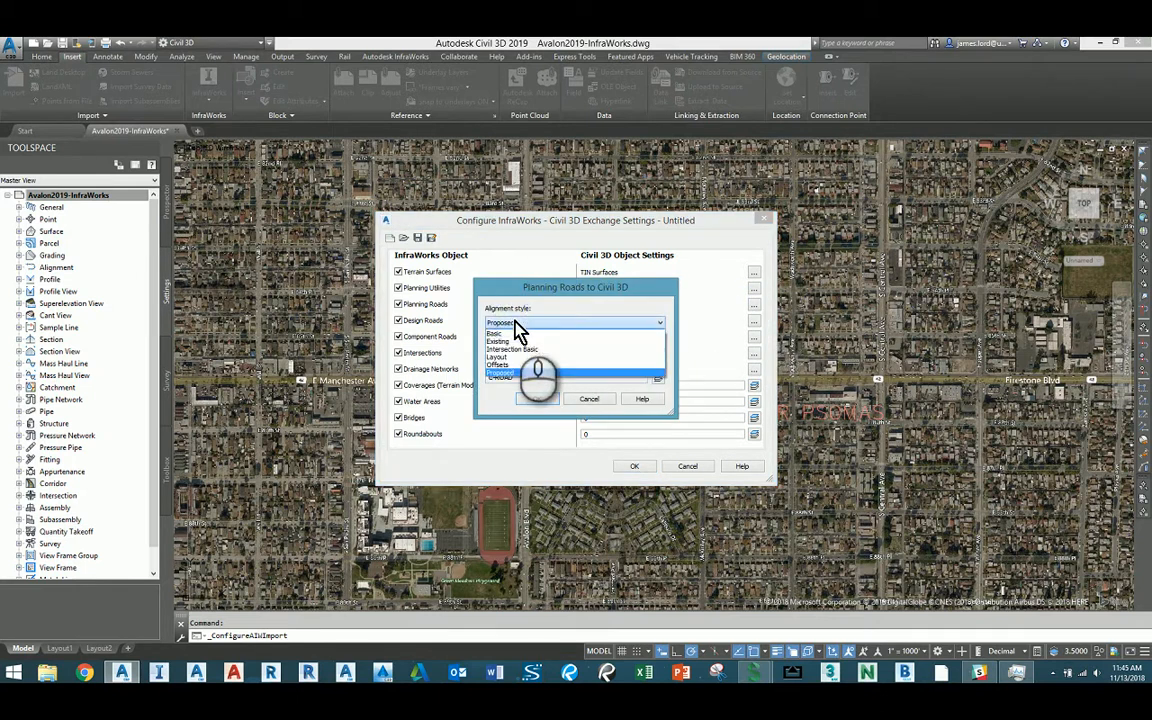
click(566, 306)
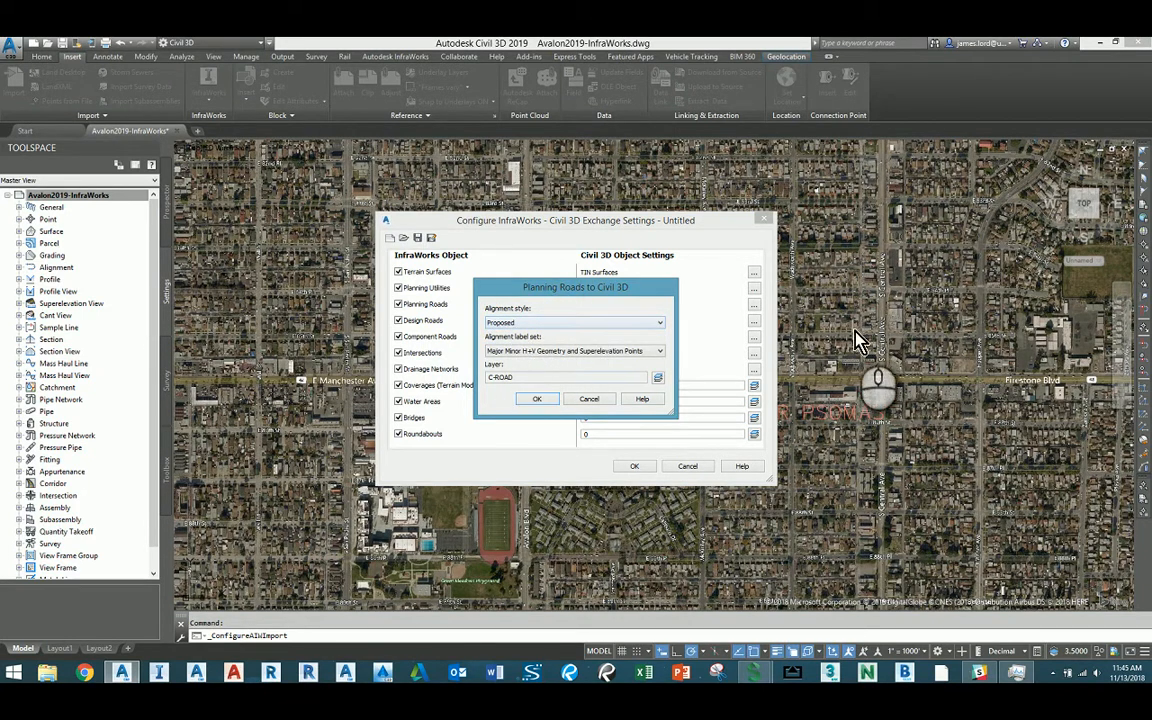
click(567, 352)
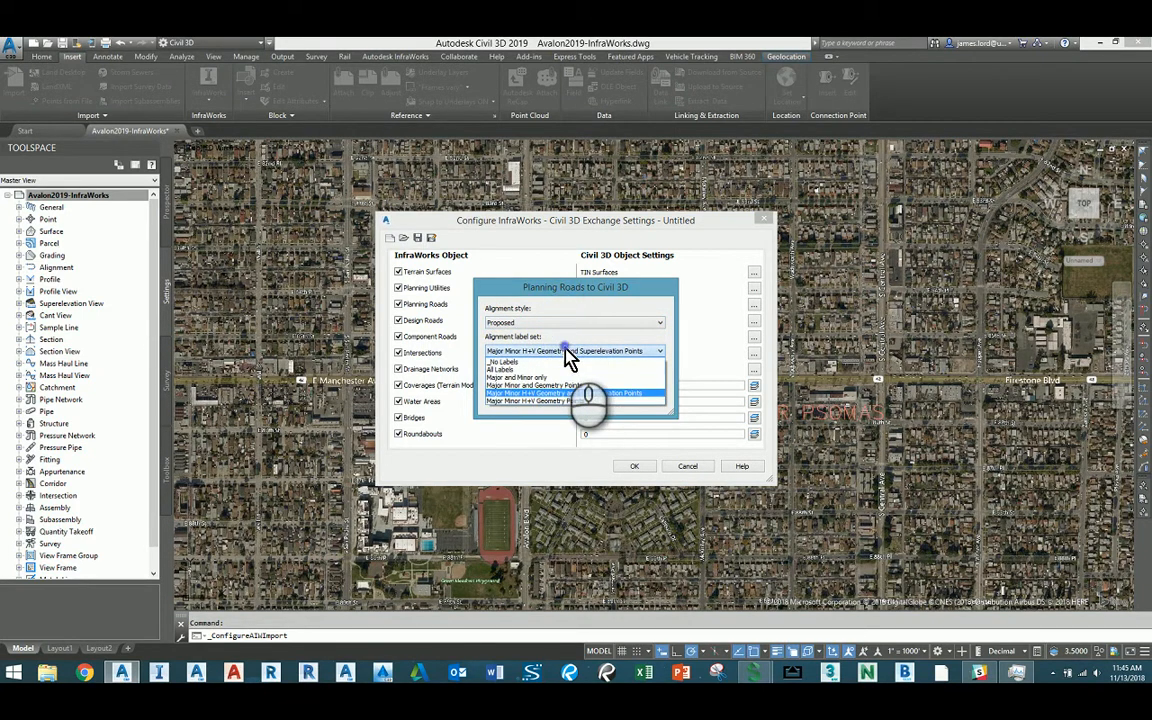
click(540, 393)
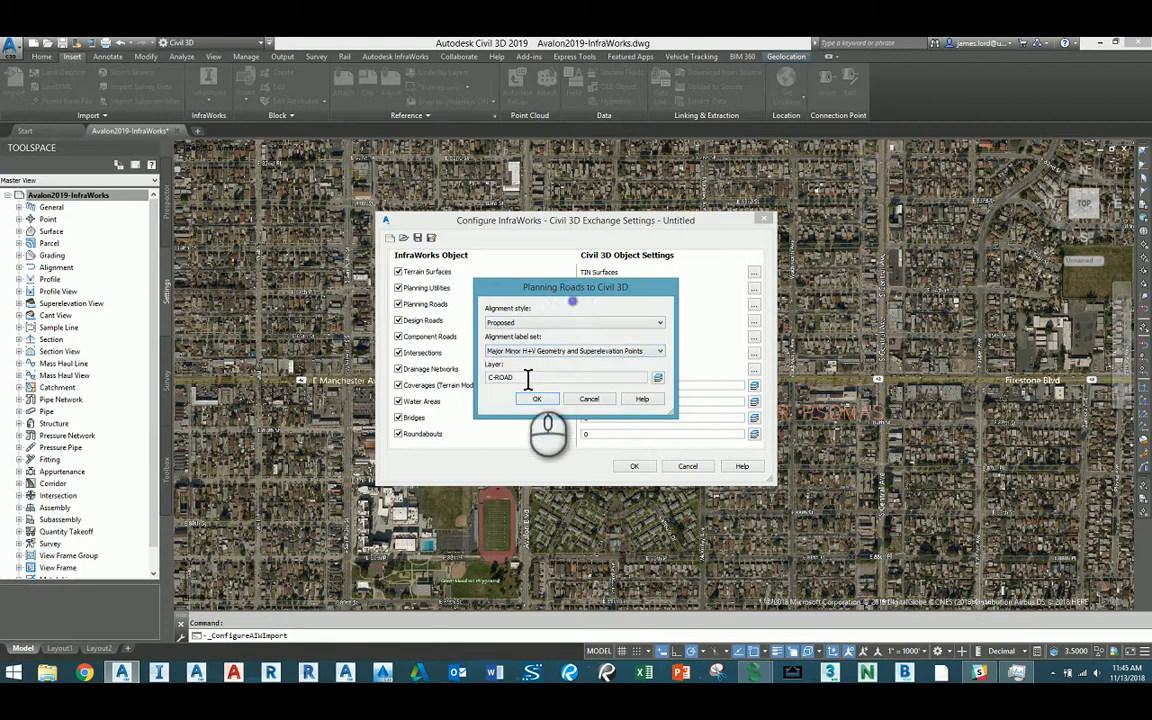
click(588, 400)
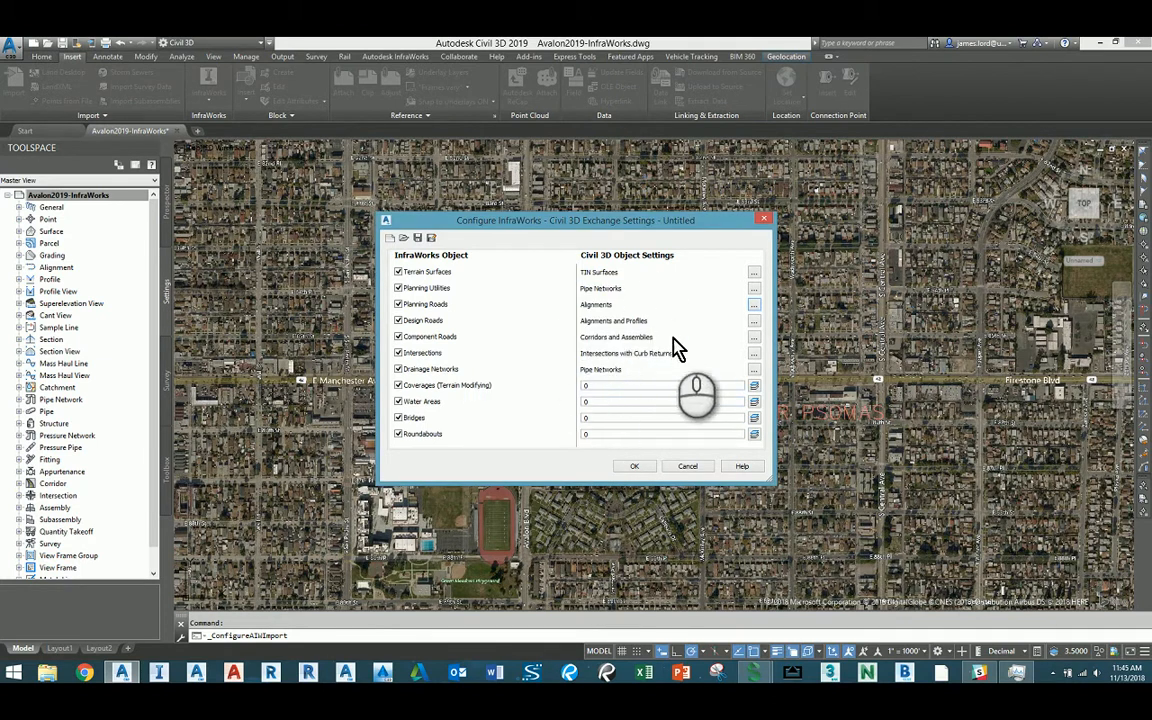
click(634, 466)
click(573, 381)
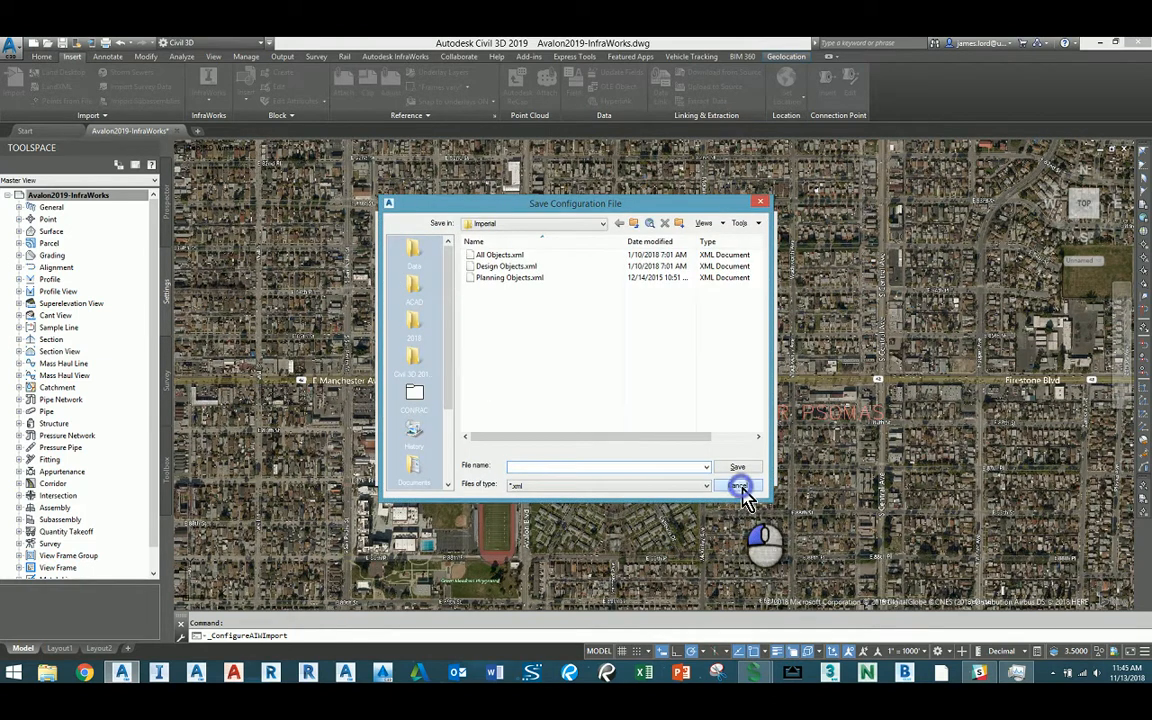
click(740, 487)
- Start opening an InfraWorks model, check the available model file types and select ZERO VISION Avalon Blvd.sqlite
click(208, 90)
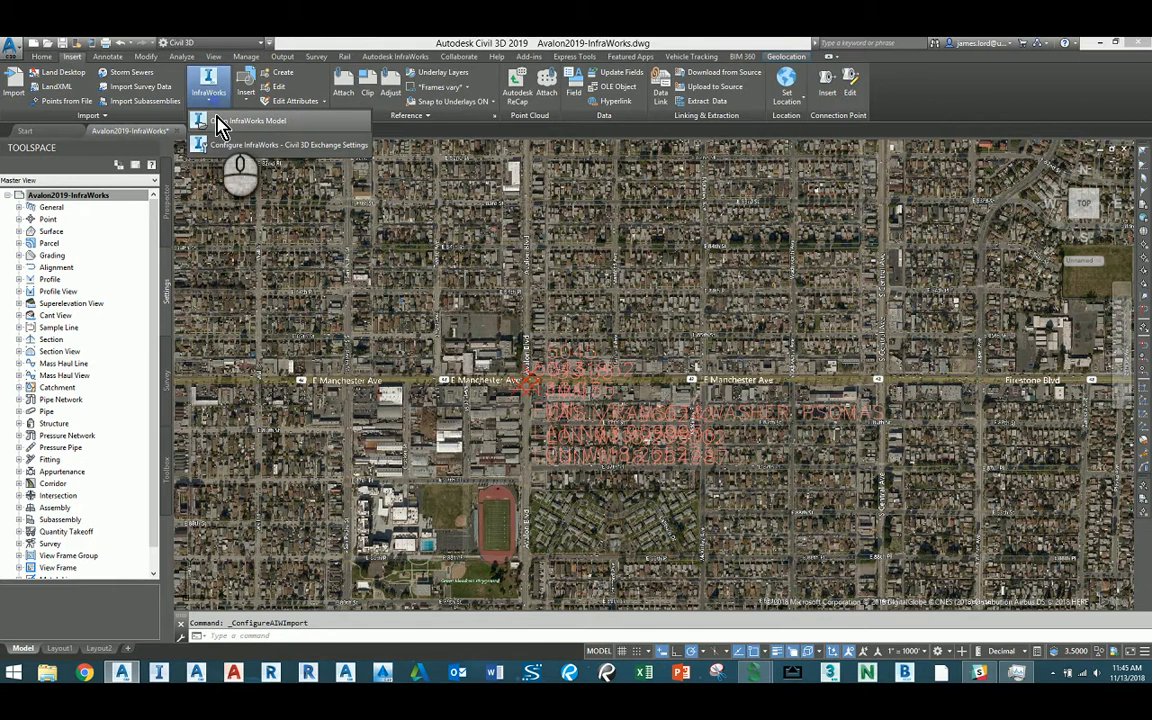
click(262, 122)
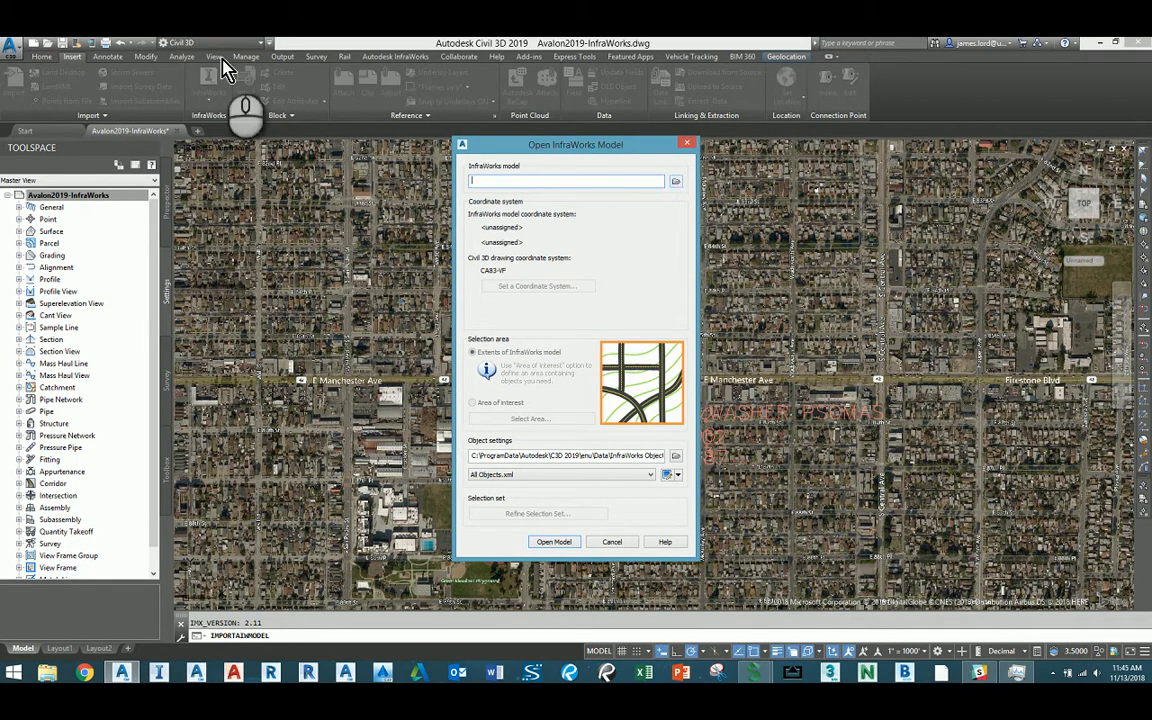
click(675, 182)
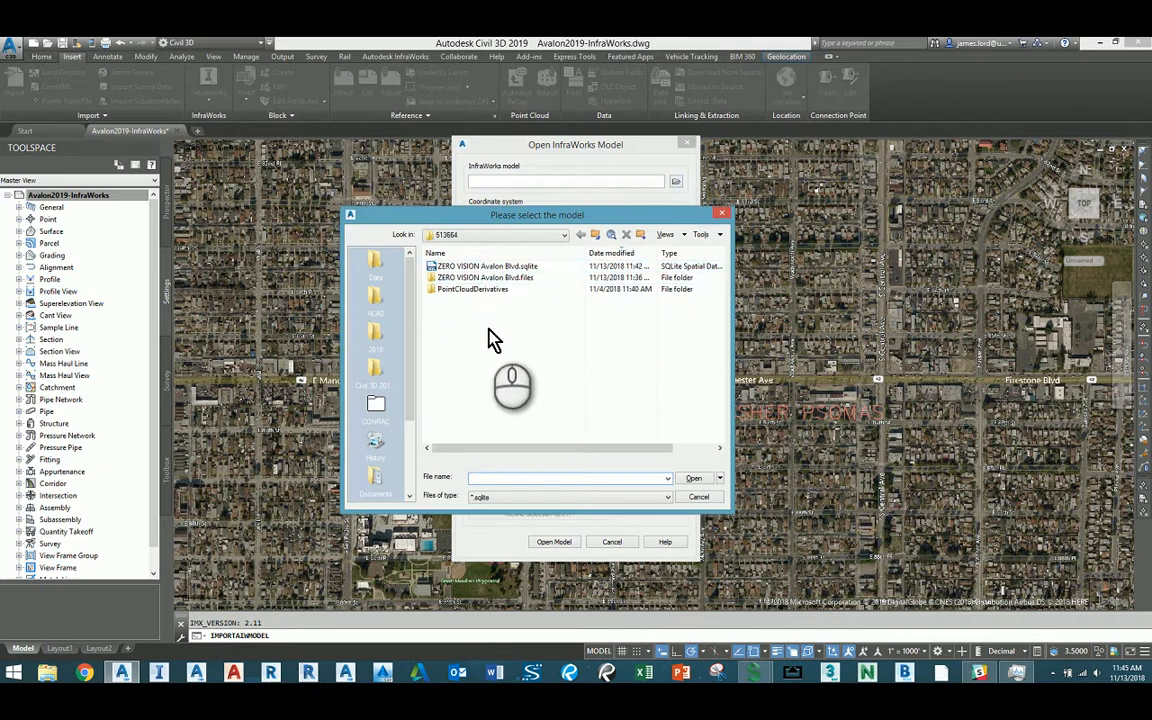
click(518, 497)
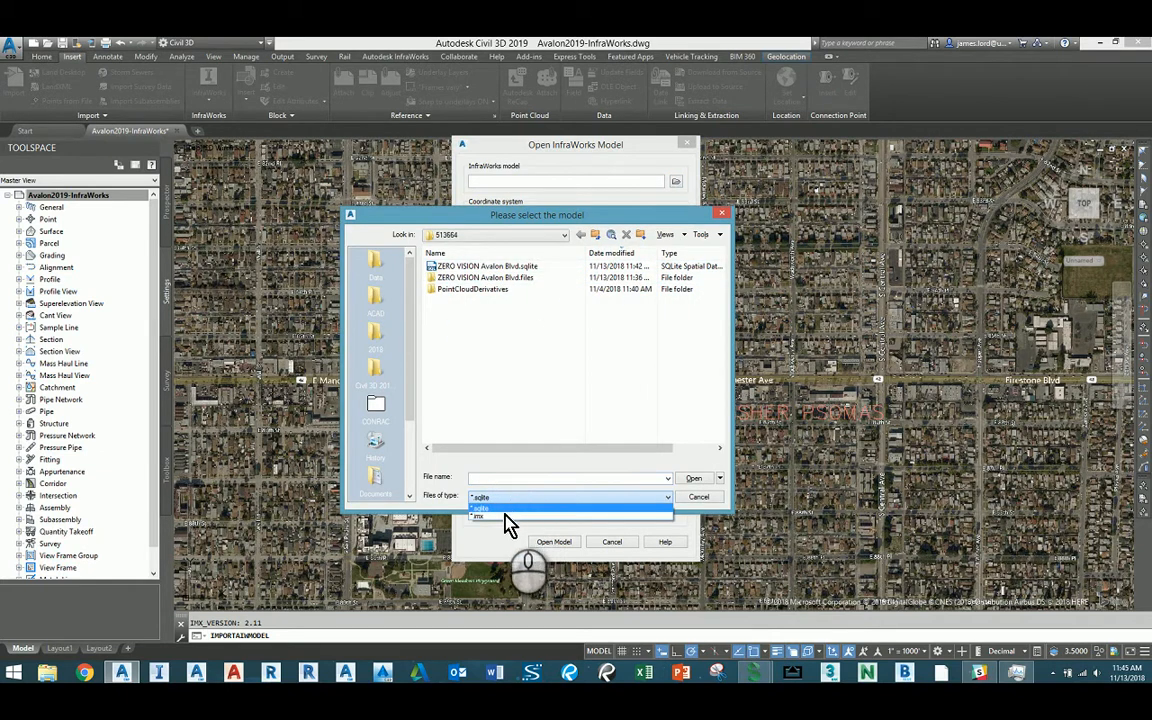
click(525, 345)
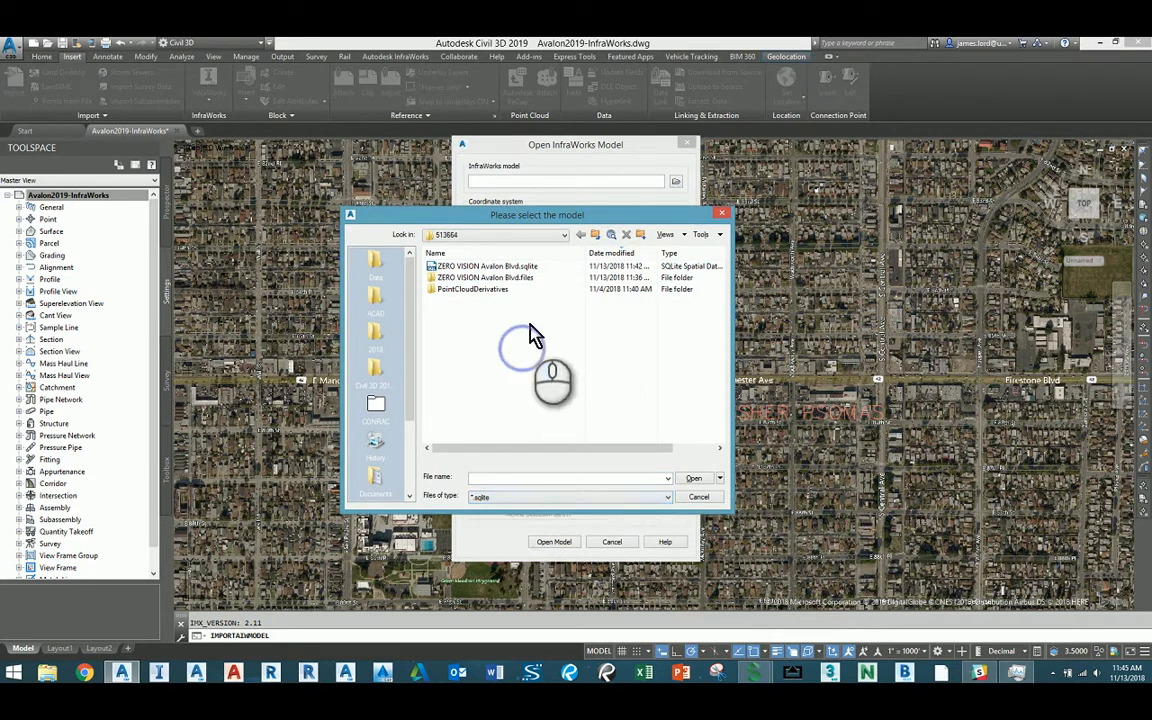
click(470, 268)
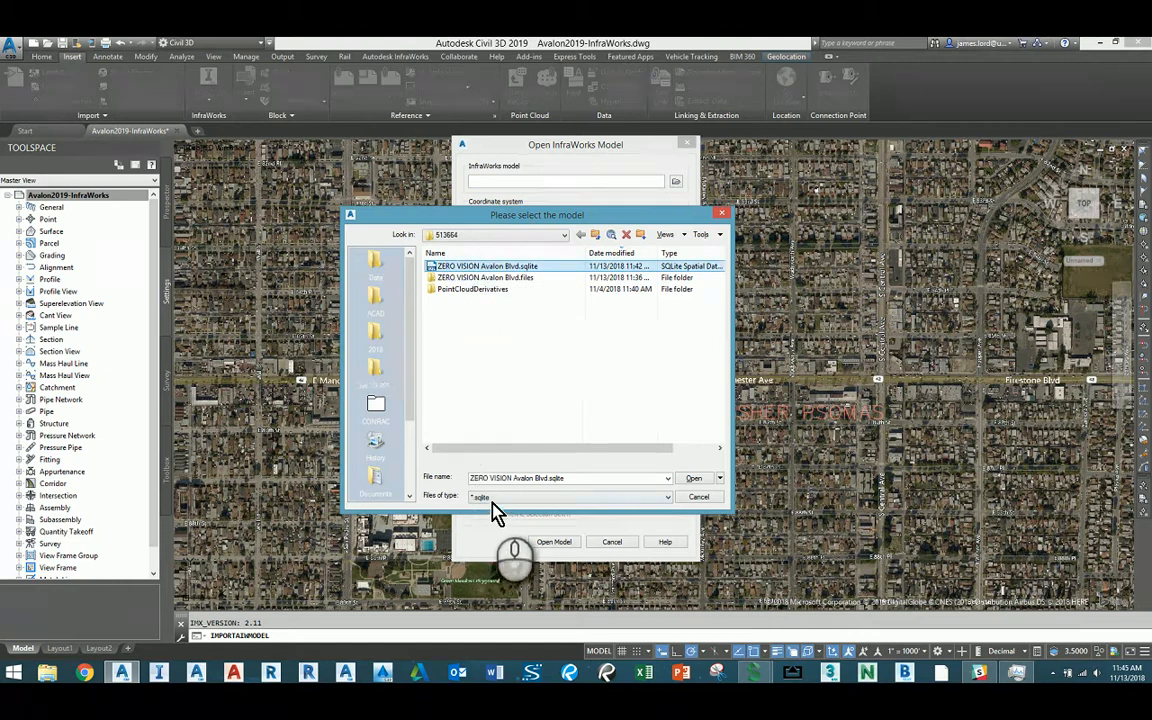
- Check the location of the parent Autodesk 360 folder, return to folder 513664 and load ZERO VISION Avalon Blvd.sqlite as the InfraWorks model
click(595, 236)
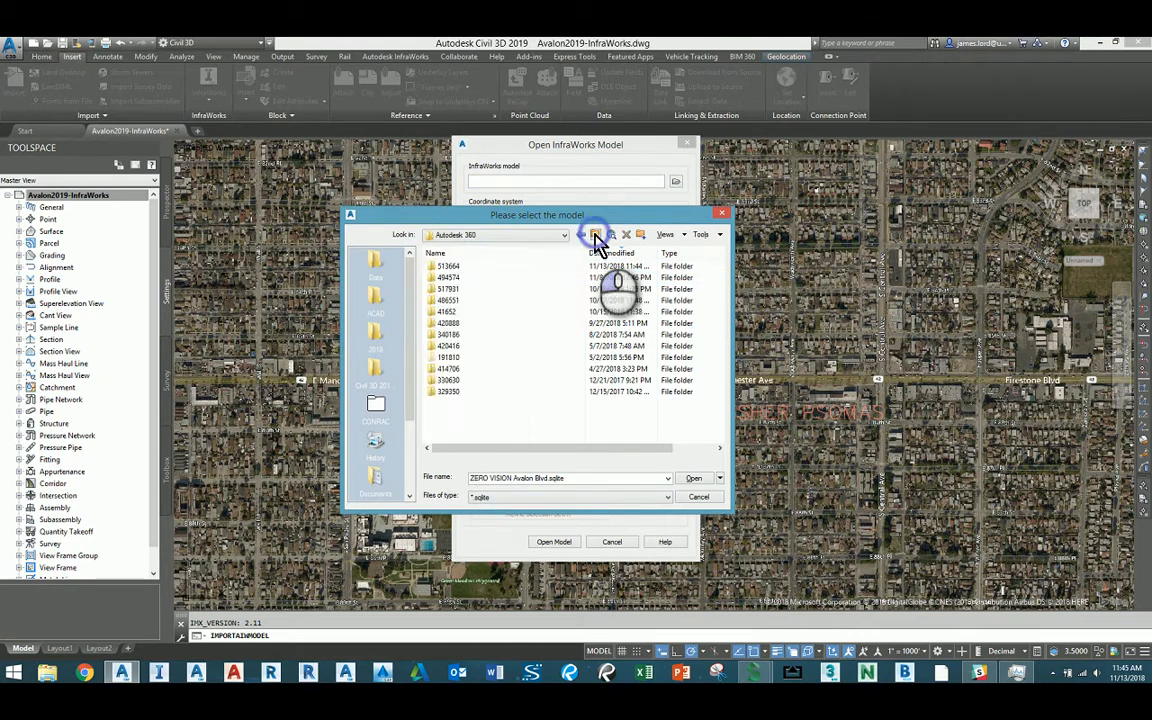
click(552, 237)
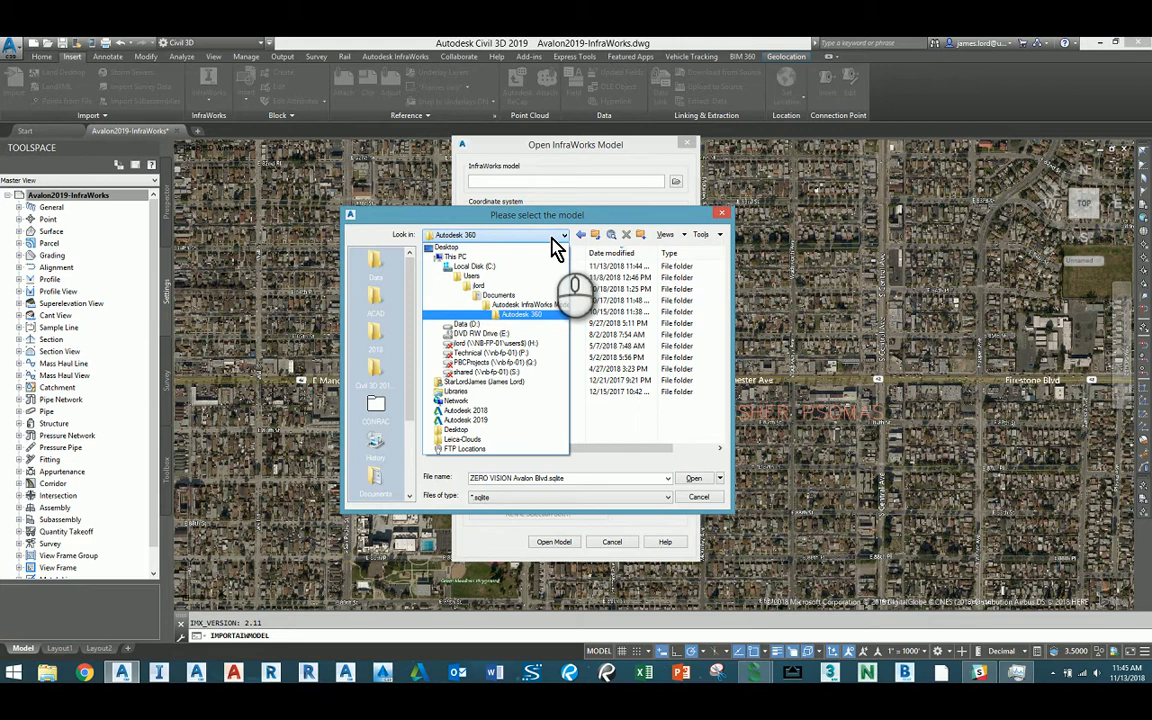
click(541, 319)
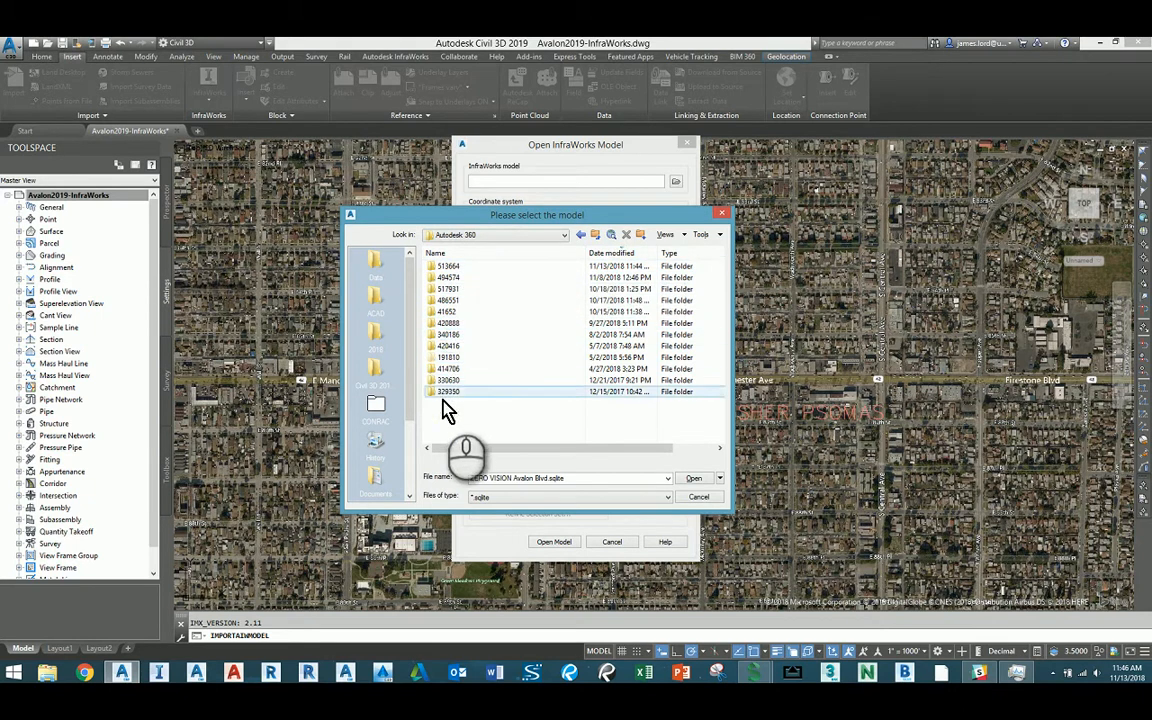
double_click(450, 267)
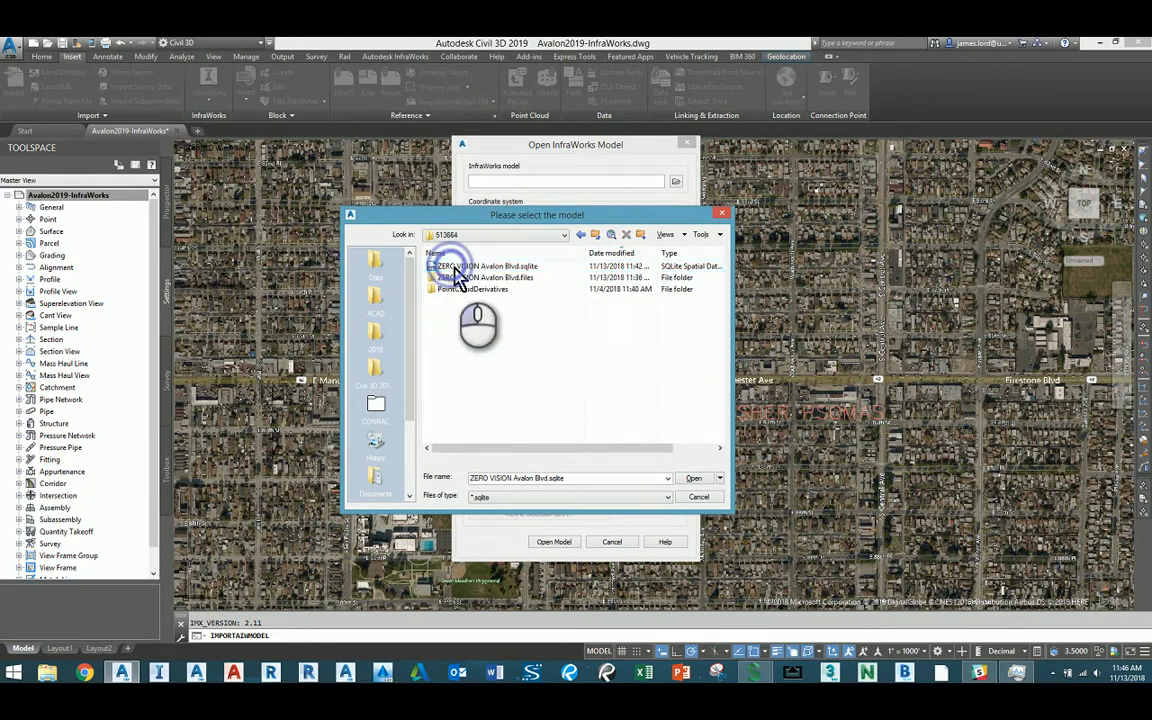
click(694, 478)
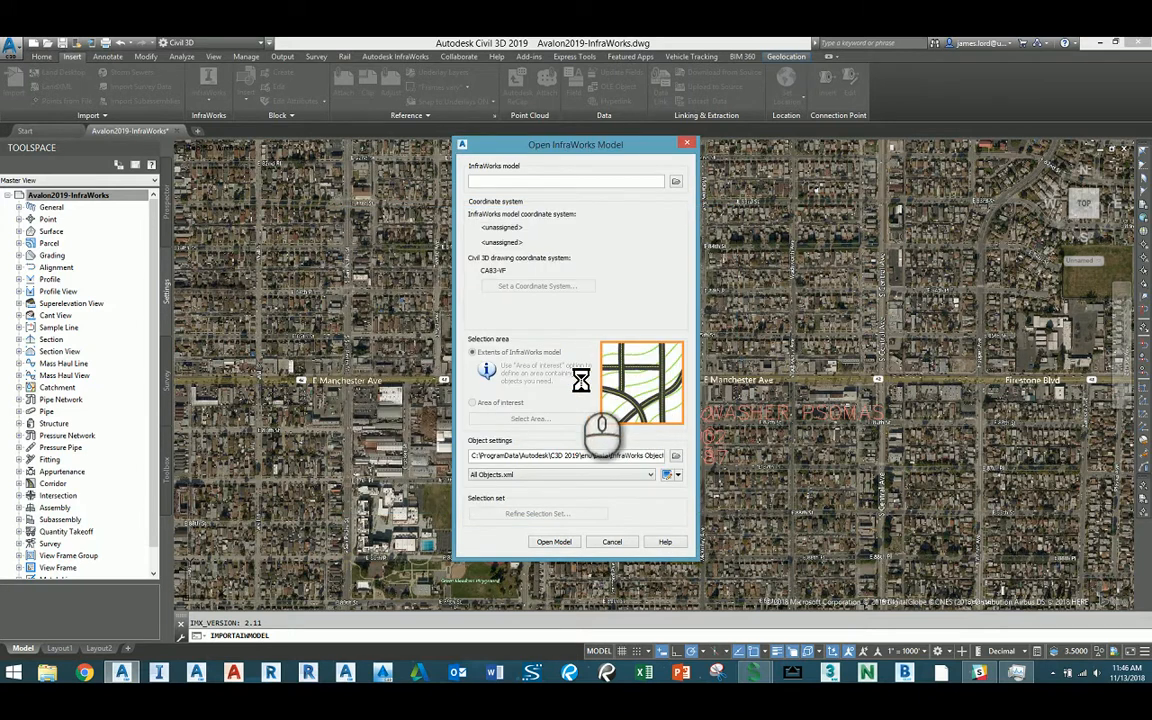
click(753, 675)
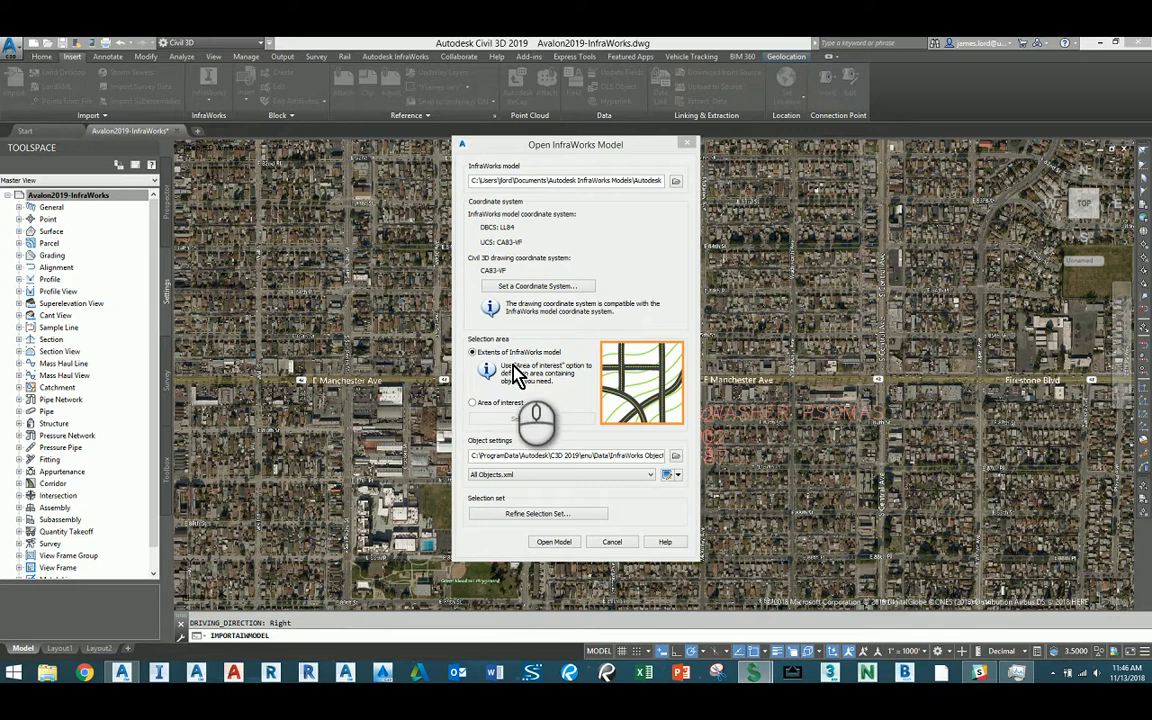
- Limit the import to an area of interest, picking a rectangle around E Manchester Ave and Avalon Blvd
click(493, 404)
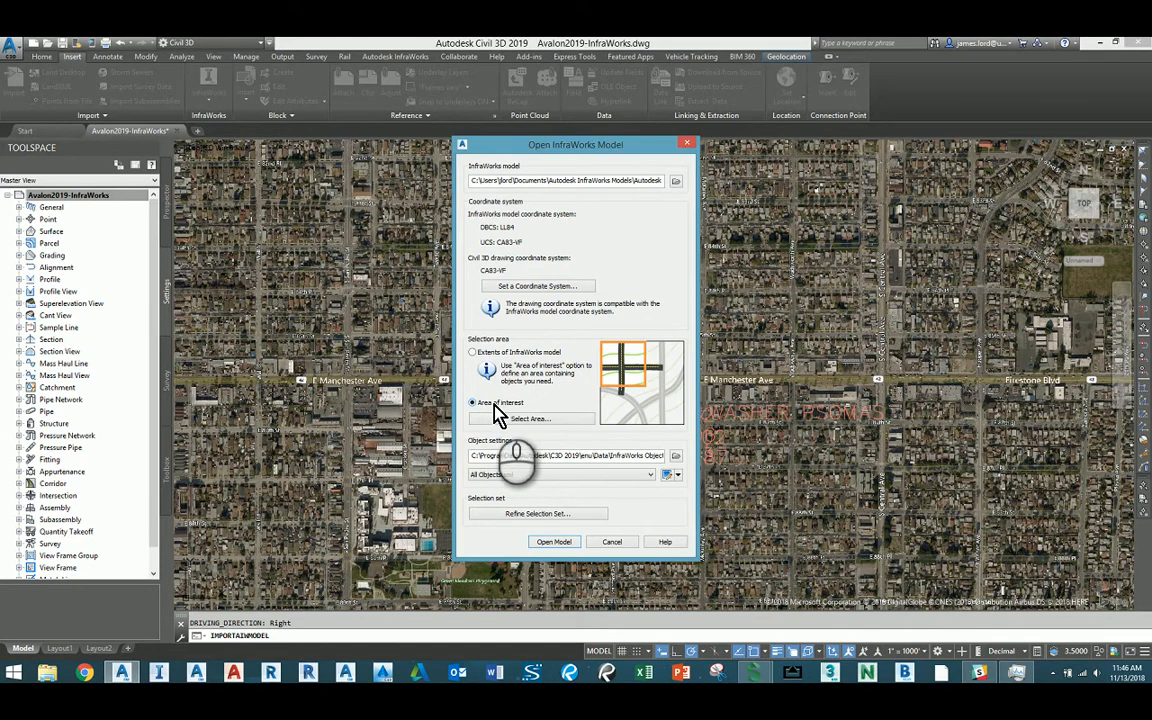
click(527, 419)
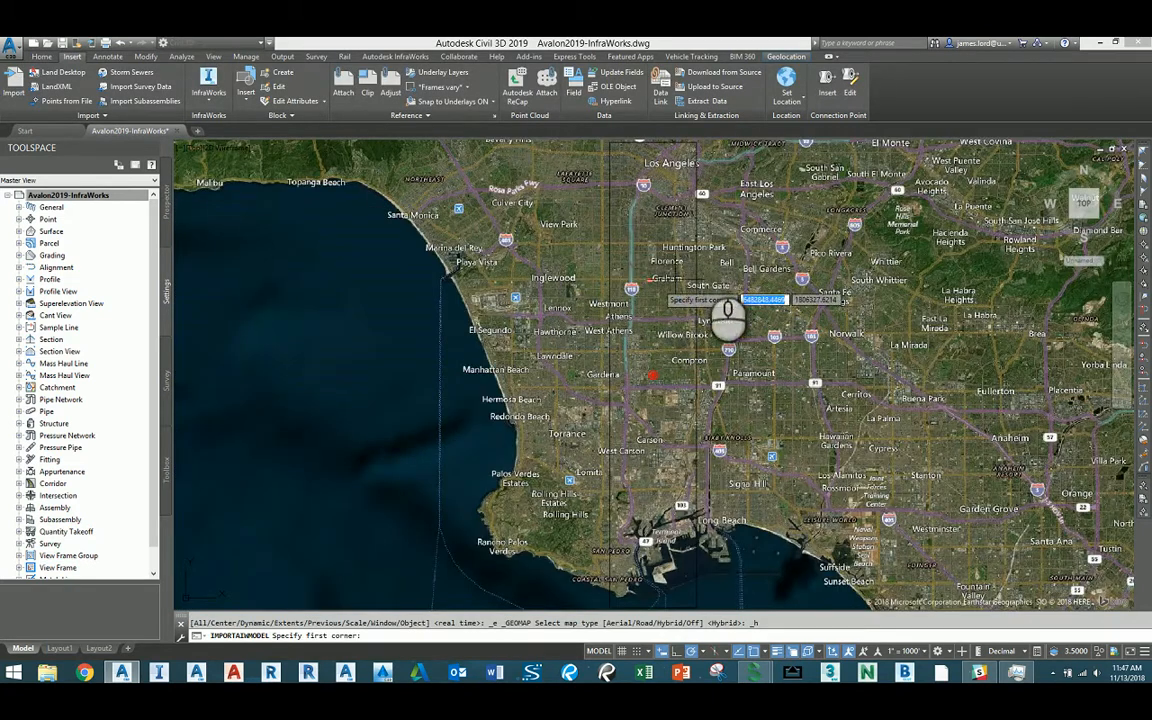
scroll(660, 324, up, 5)
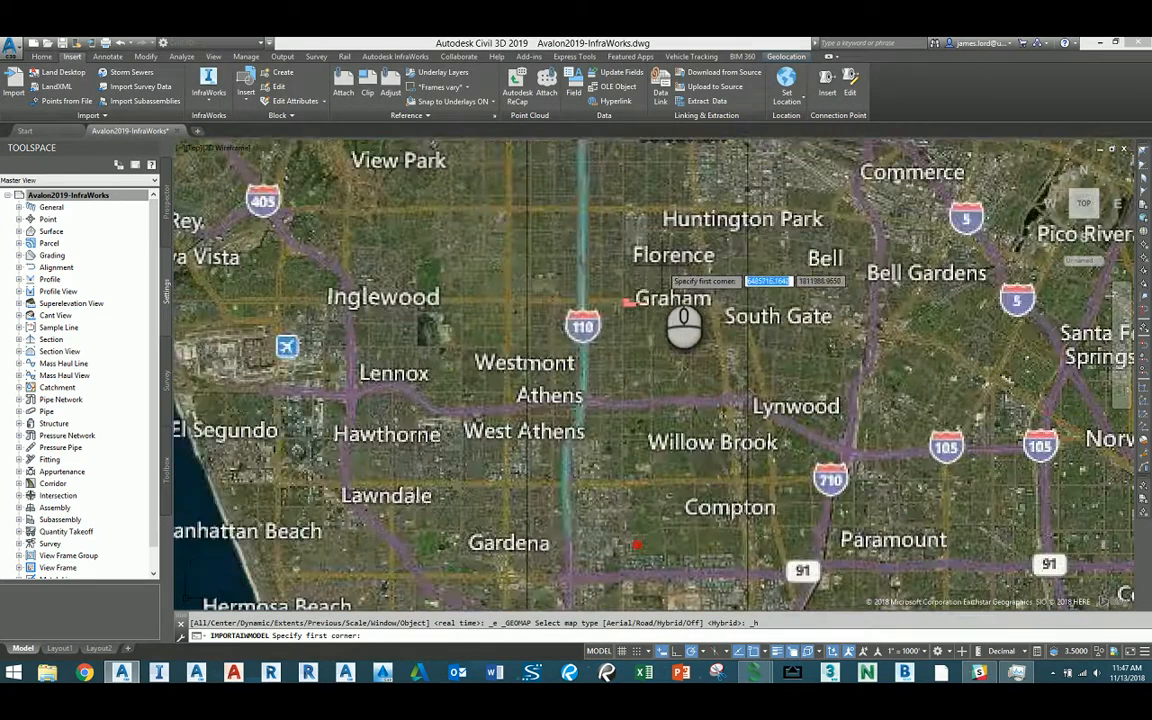
scroll(645, 360, up, 5)
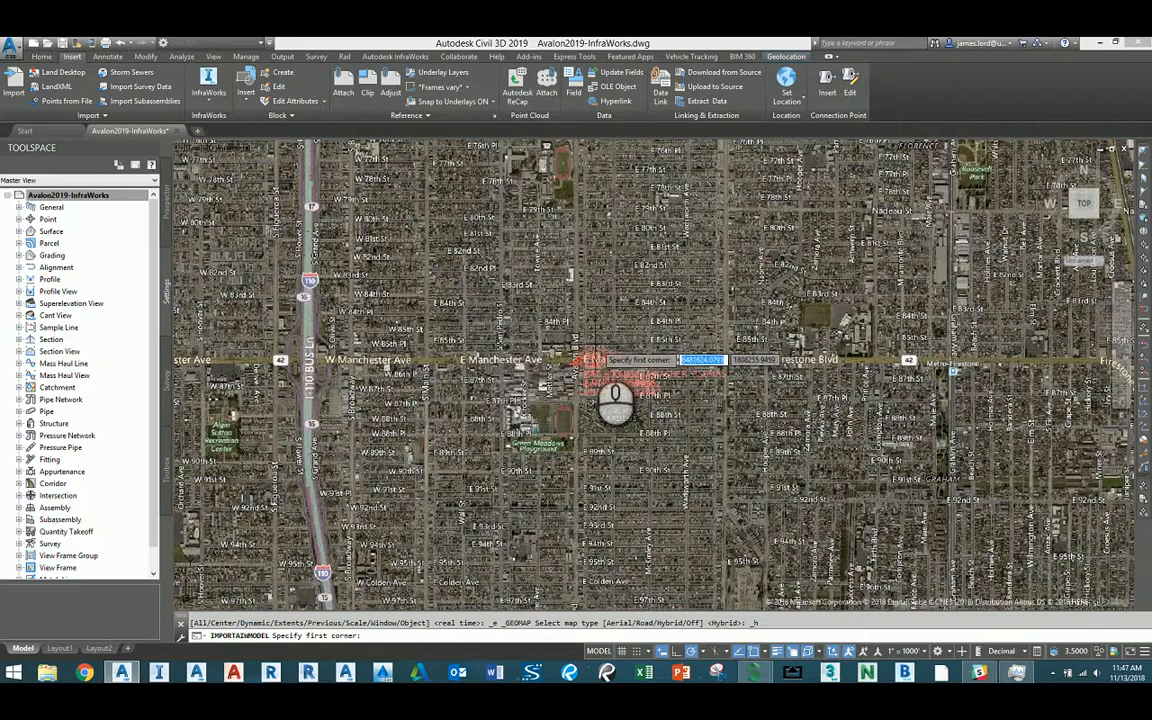
scroll(322, 335, down, 4)
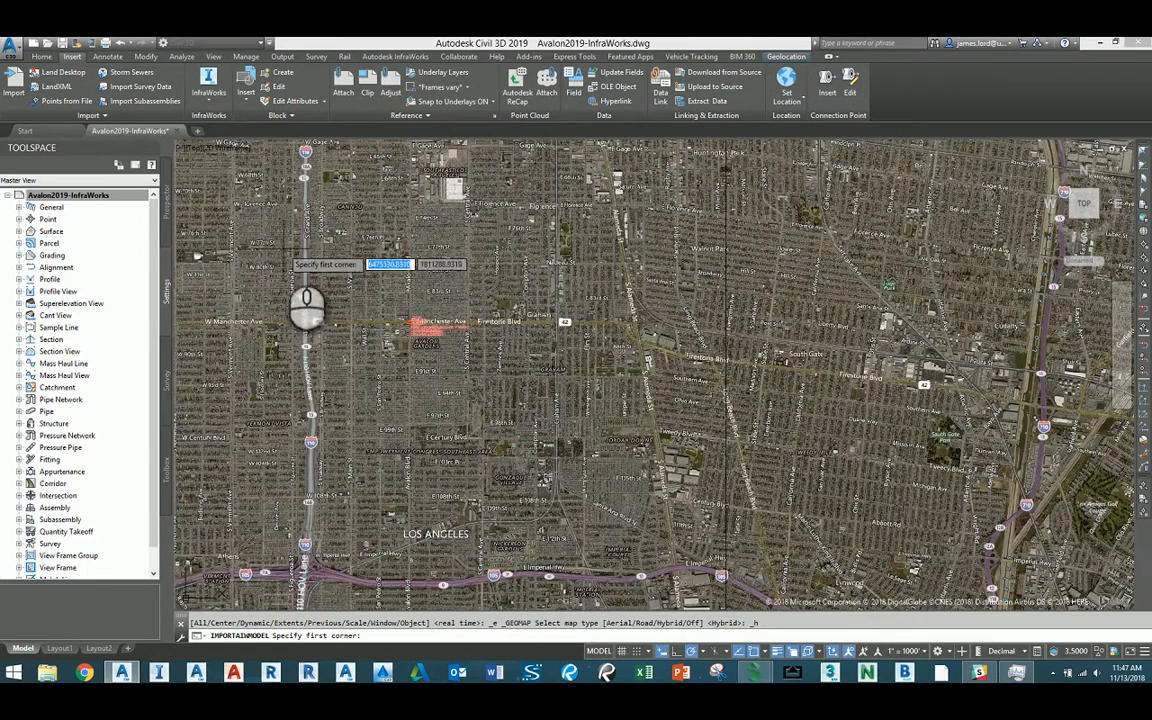
click(271, 215)
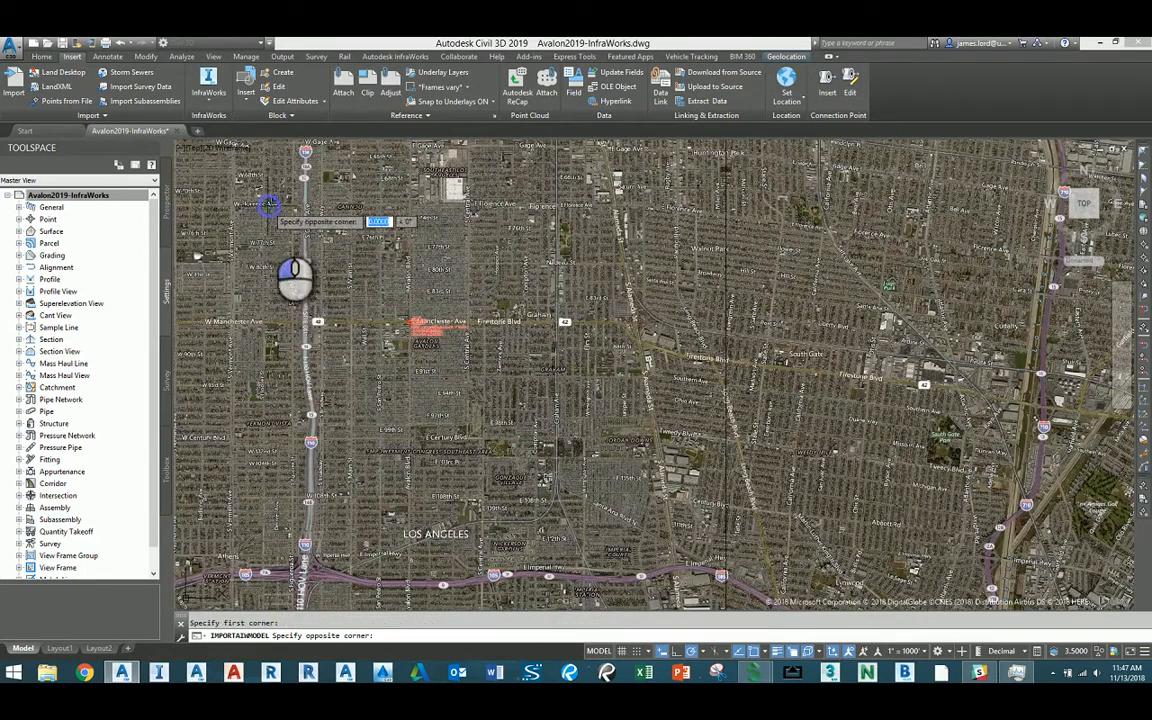
click(728, 486)
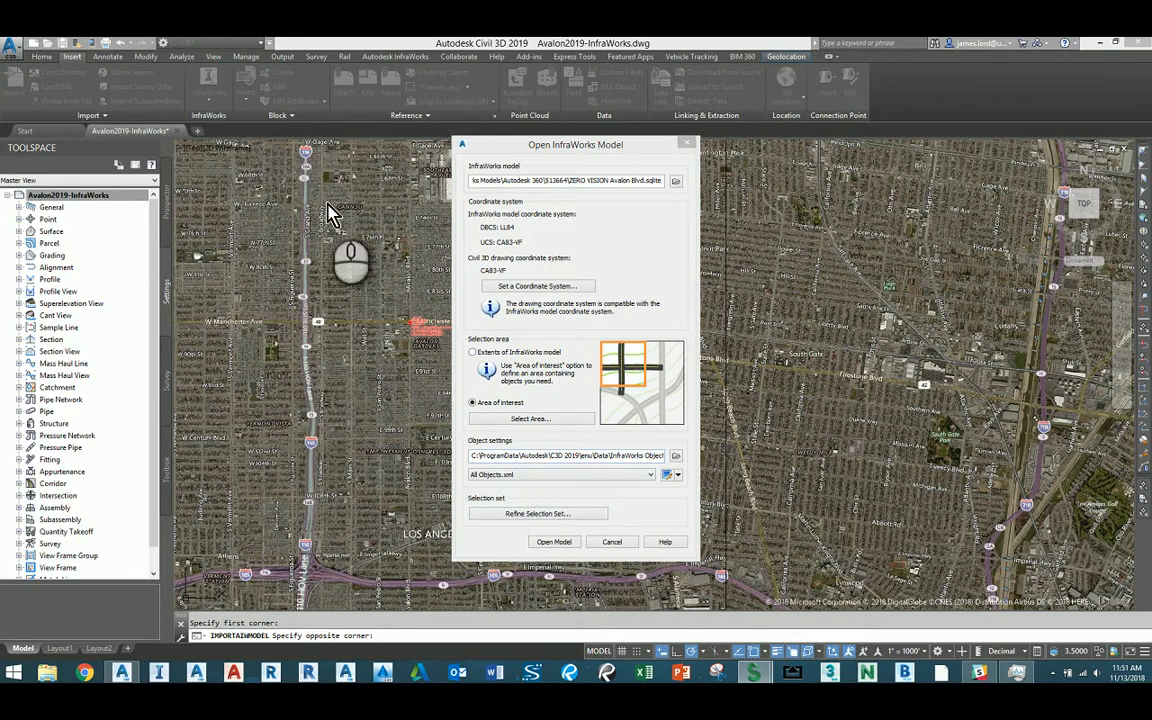
- Check the available object settings files, keep All Objects.xml, and review its exchange settings without making changes
click(645, 475)
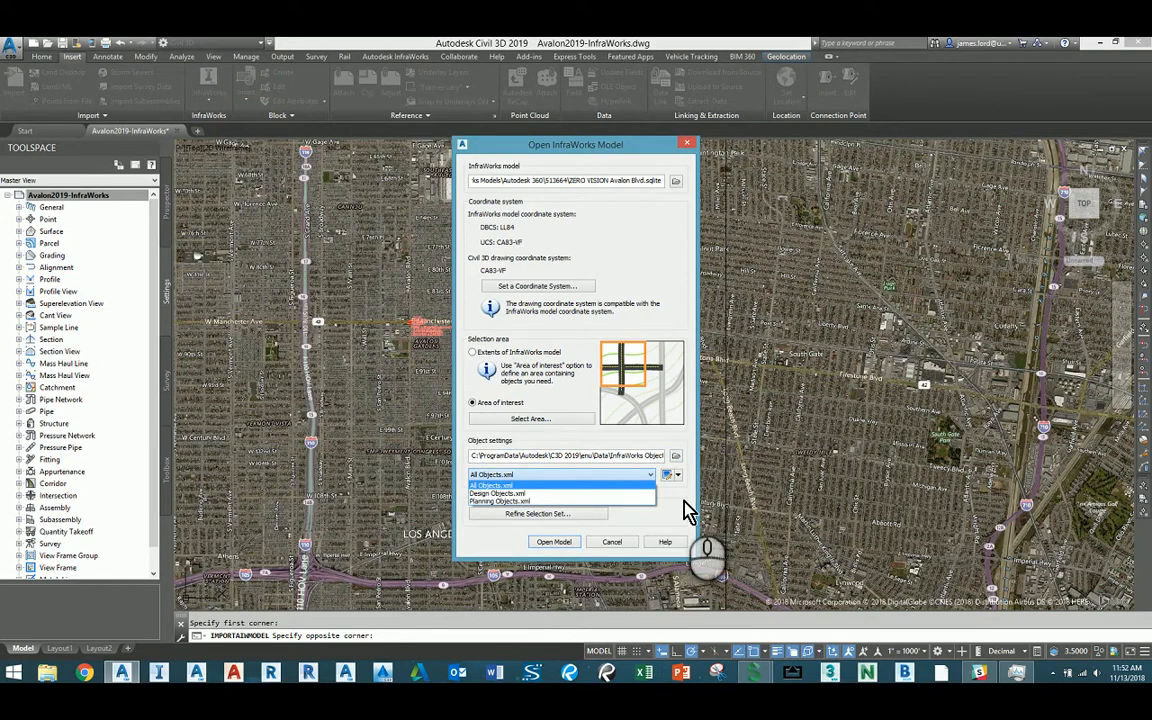
click(685, 502)
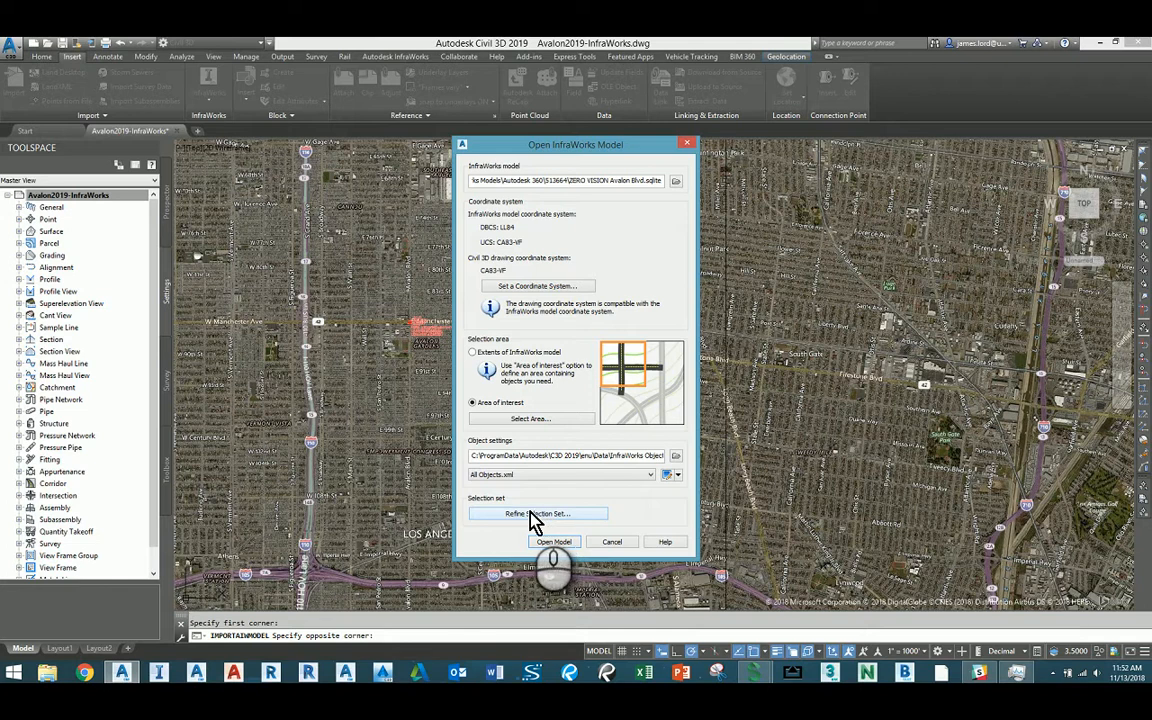
click(667, 475)
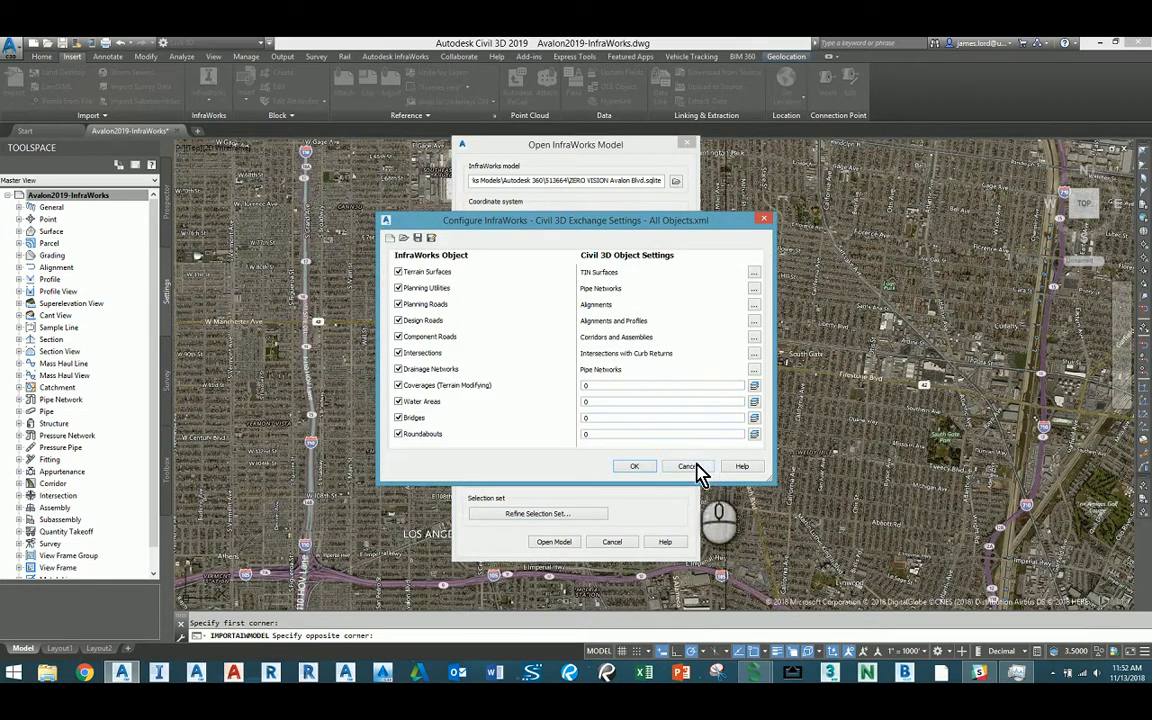
click(689, 466)
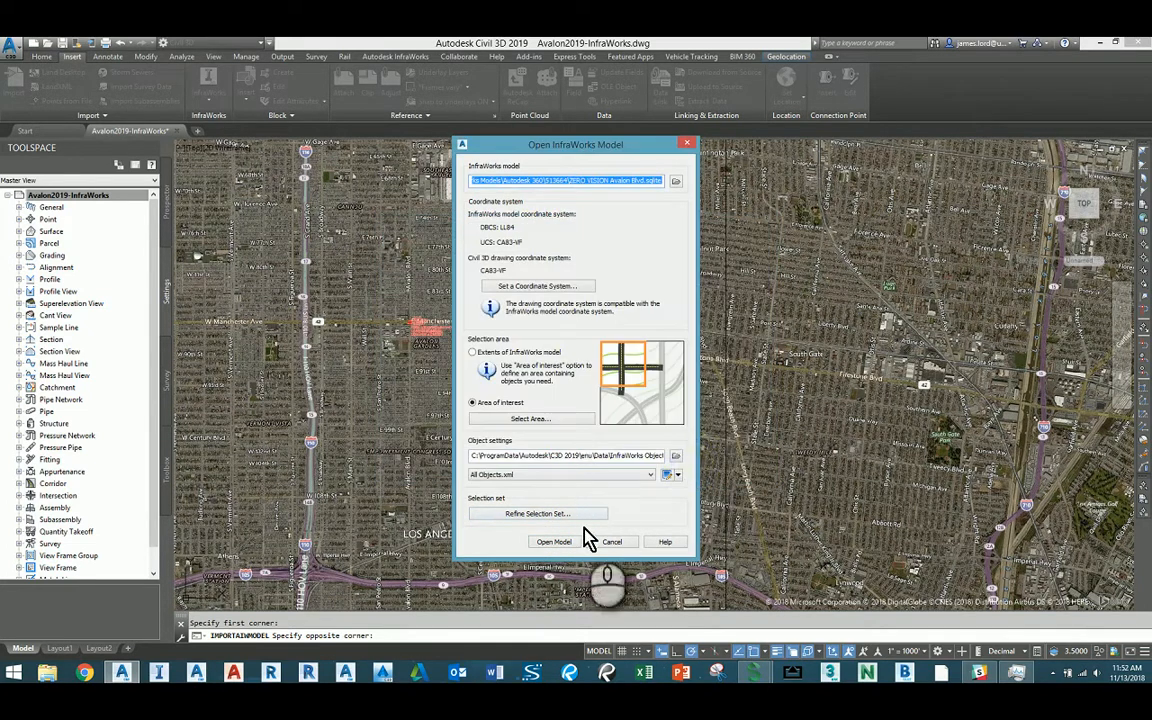
- Review the terrain surfaces, collapsed Planning Roads and coverages in the refined selection set, and accept the set with all objects included
click(530, 515)
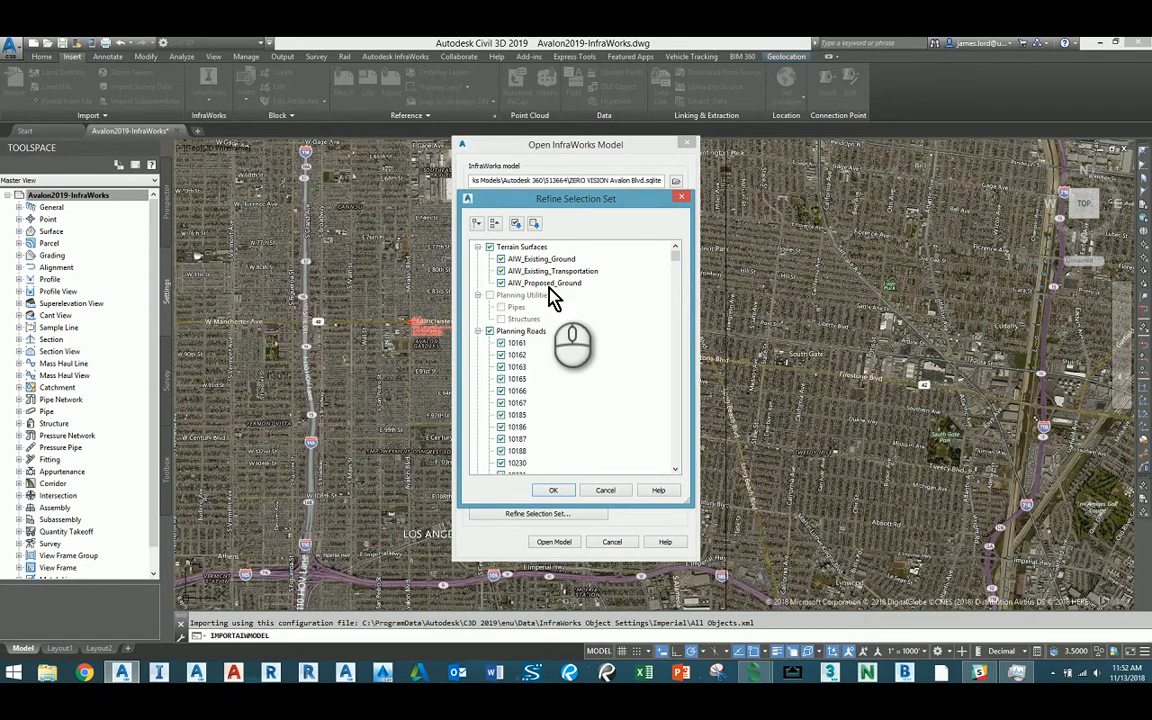
click(477, 331)
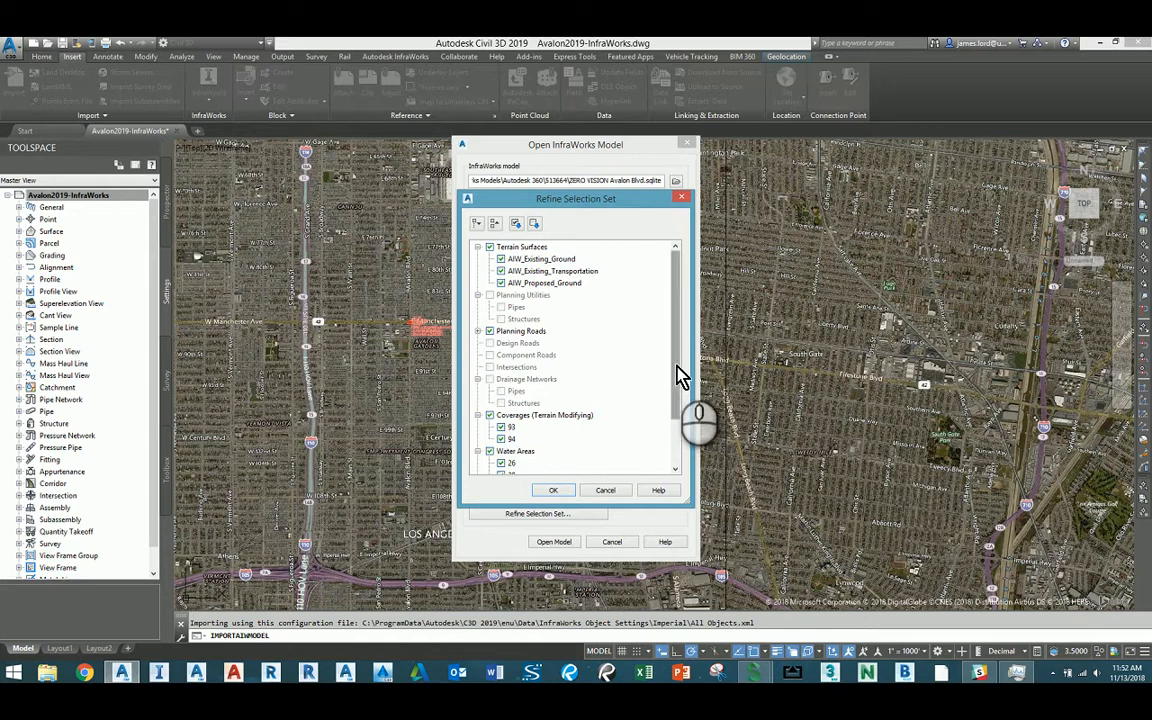
drag(670, 362, 668, 322)
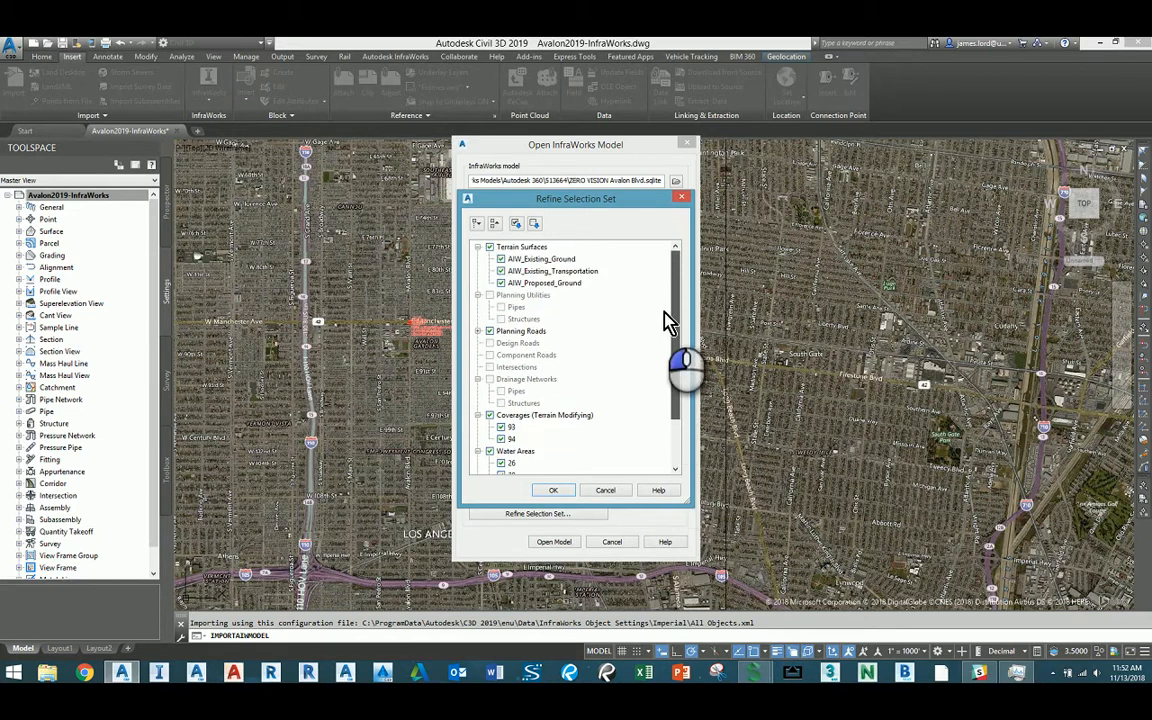
click(553, 490)
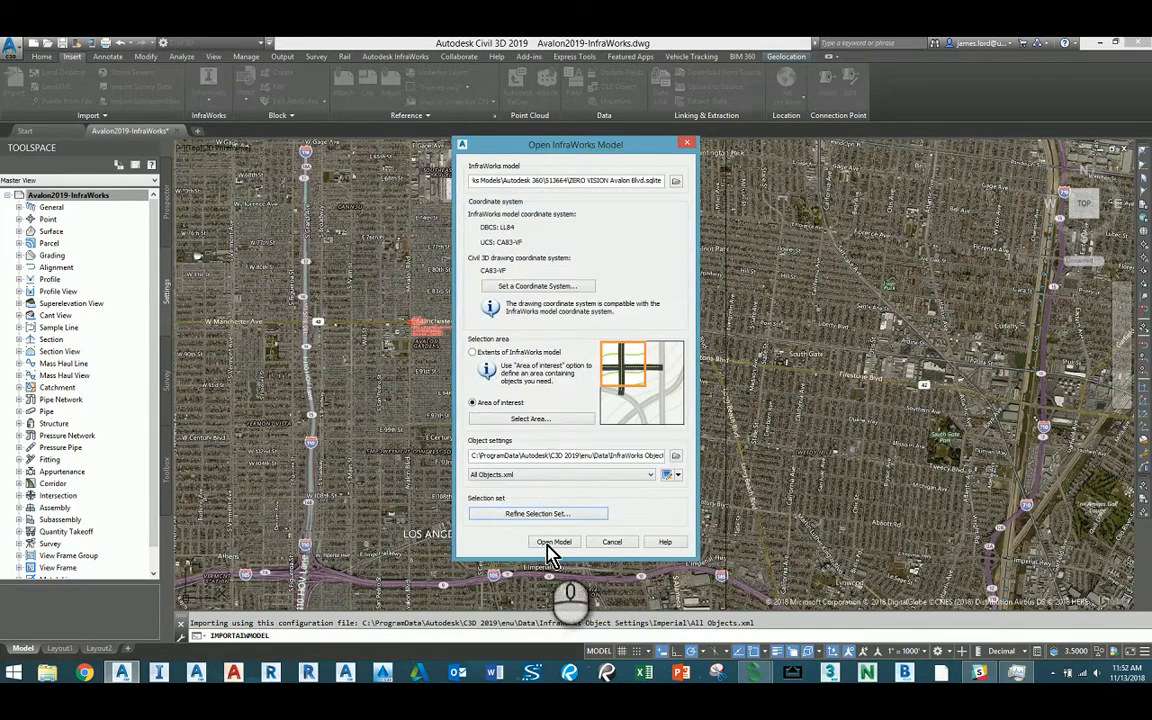
- Import the InfraWorks model with the chosen settings and save the drawing
click(556, 543)
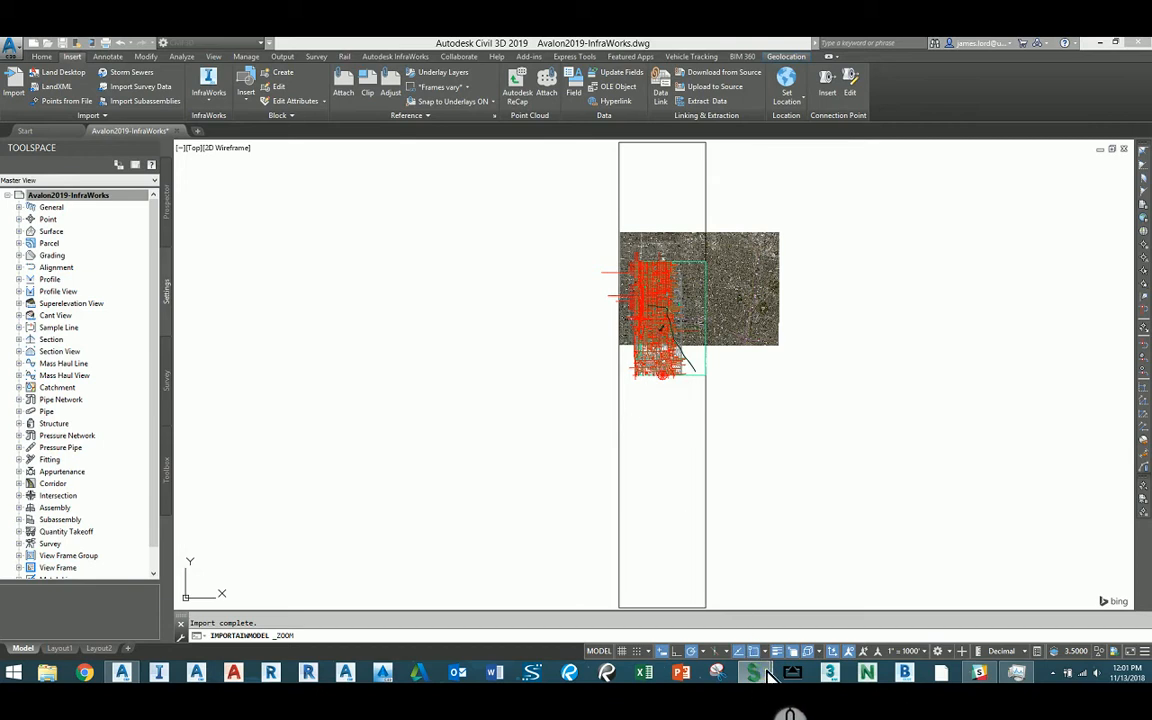
mouse_move(761, 662)
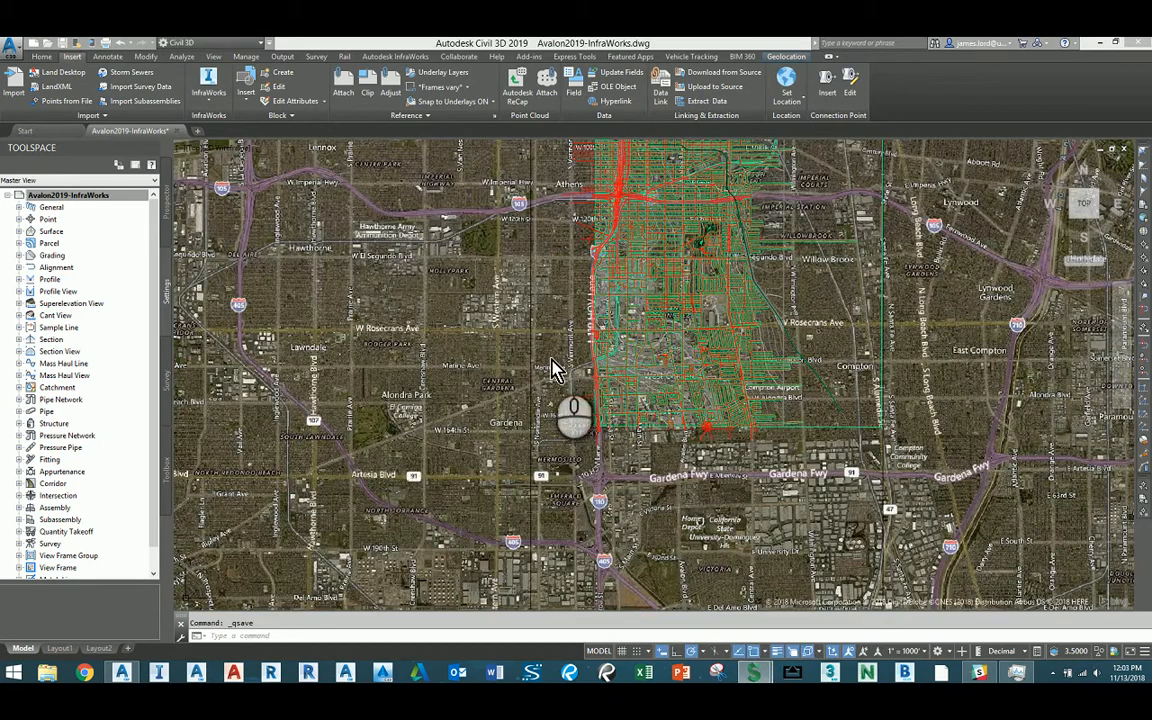
key(ctrl+s)
- Select the Avalon Boulevard alignment beside Green Meadows Playground and examine how far it extends through the imported roads
middle_drag(586, 373, 503, 452)
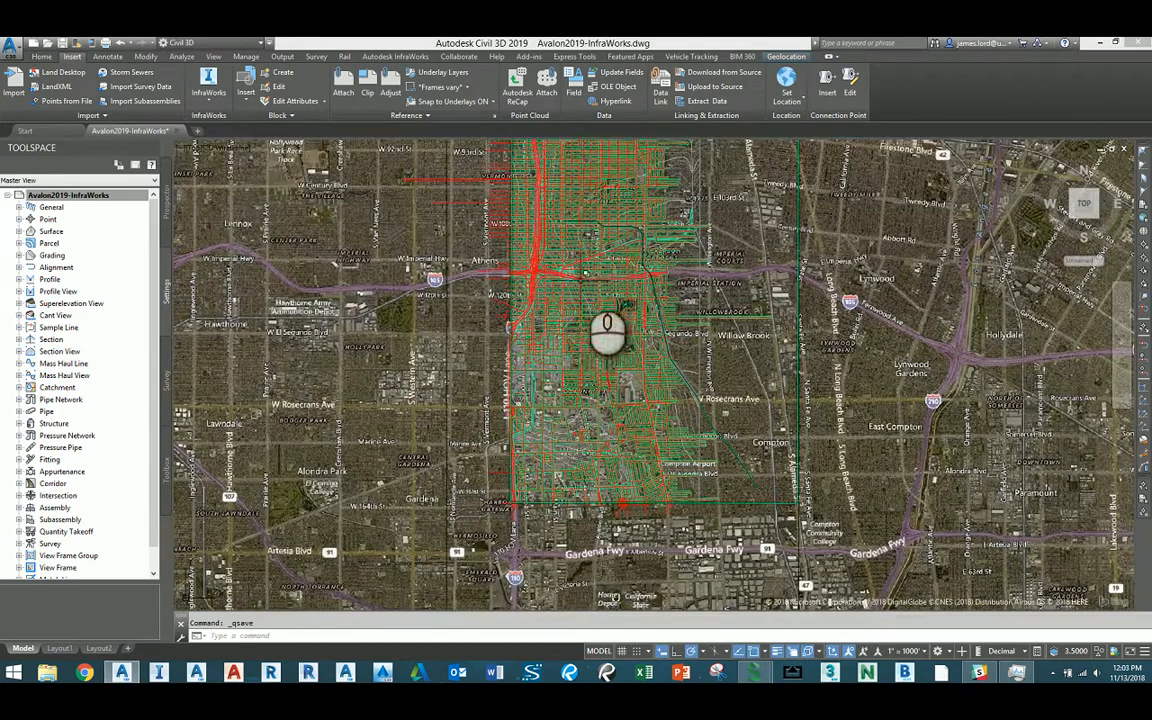
middle_drag(584, 290, 579, 365)
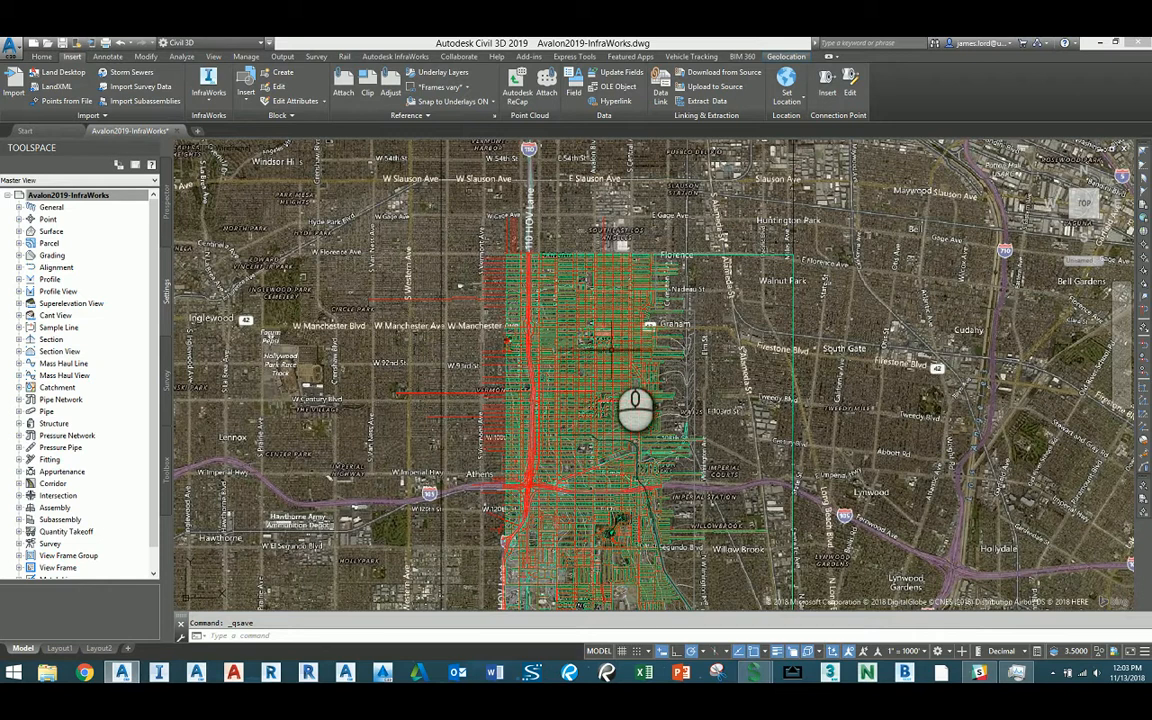
scroll(635, 407, up, 10)
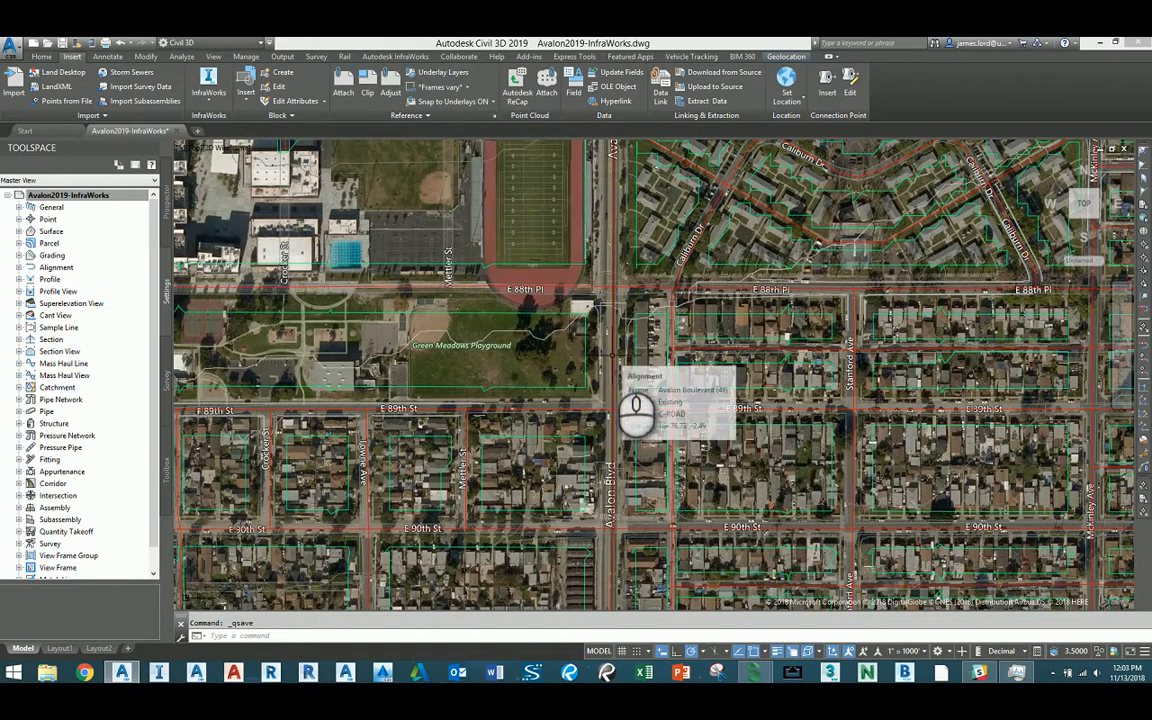
click(632, 407)
scroll(606, 354, down, 1)
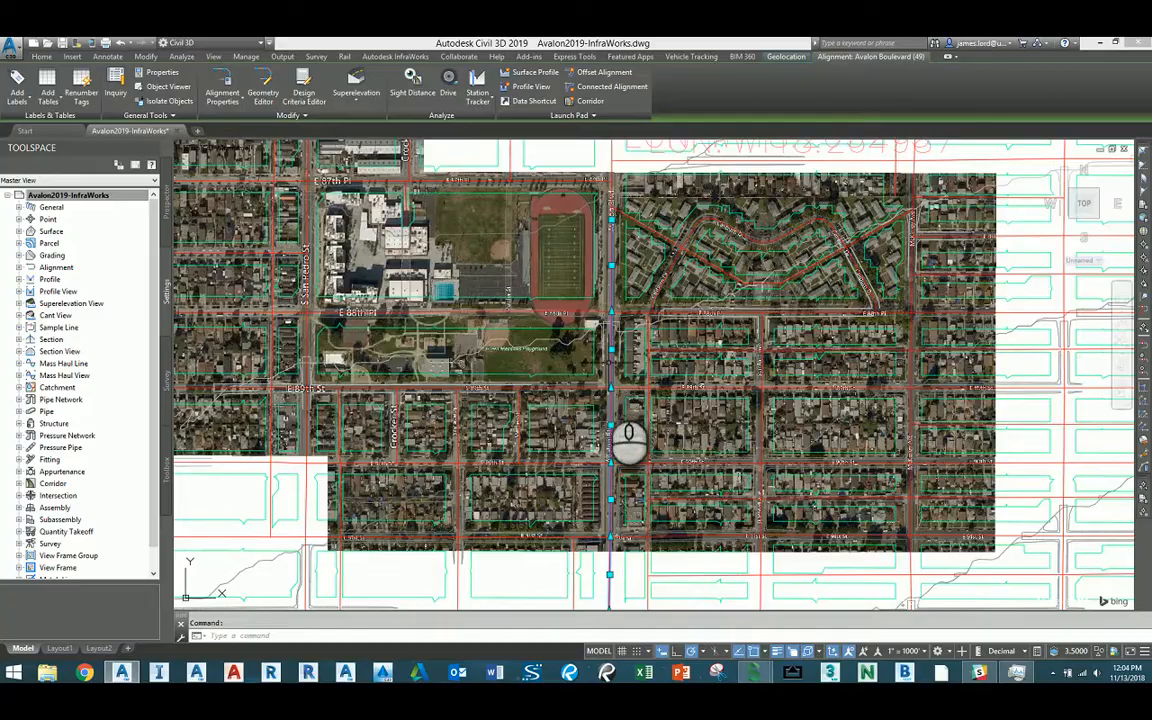
middle_drag(604, 383, 609, 245)
middle_drag(563, 384, 572, 342)
scroll(572, 342, down, 4)
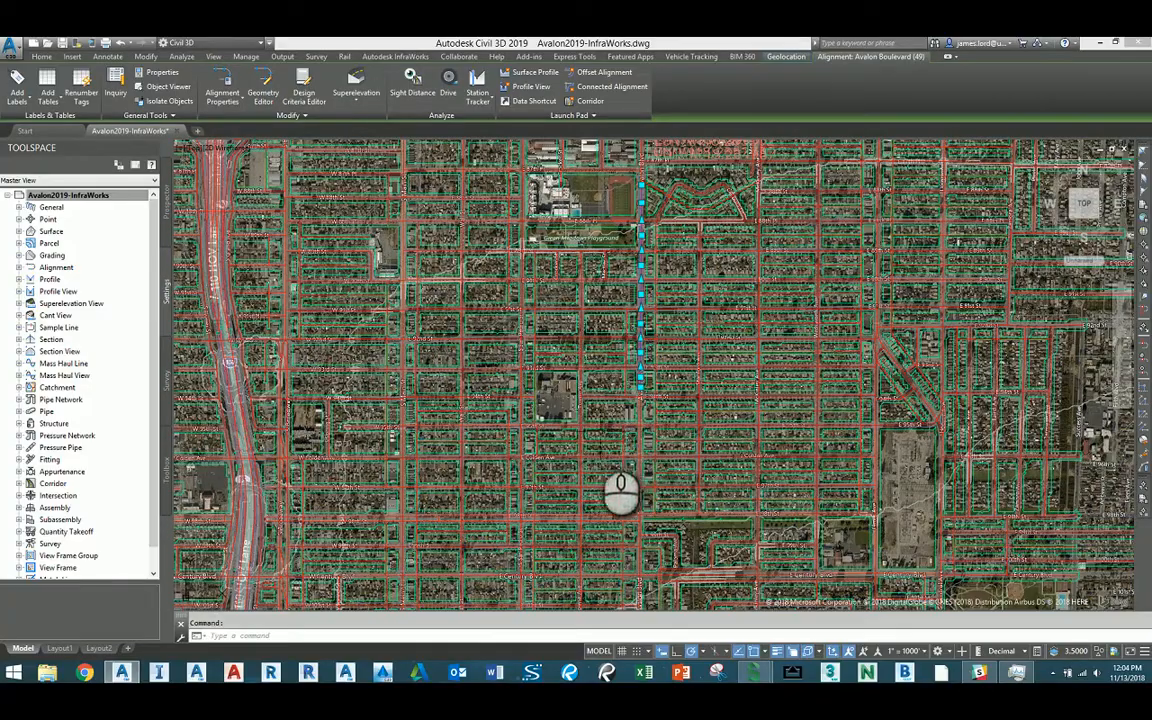
middle_drag(620, 492, 634, 577)
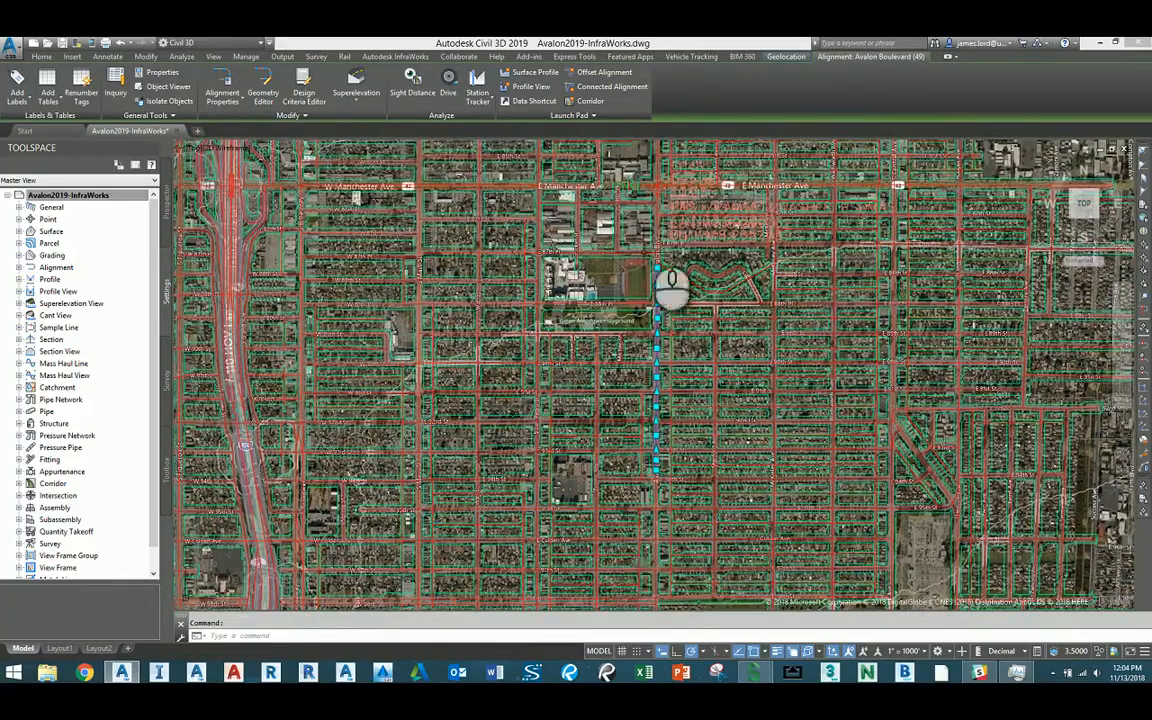
- Examine the East Manchester Avenue alignment at the Avalon Blvd intersection and clear the alignment selection
scroll(674, 300, up, 8)
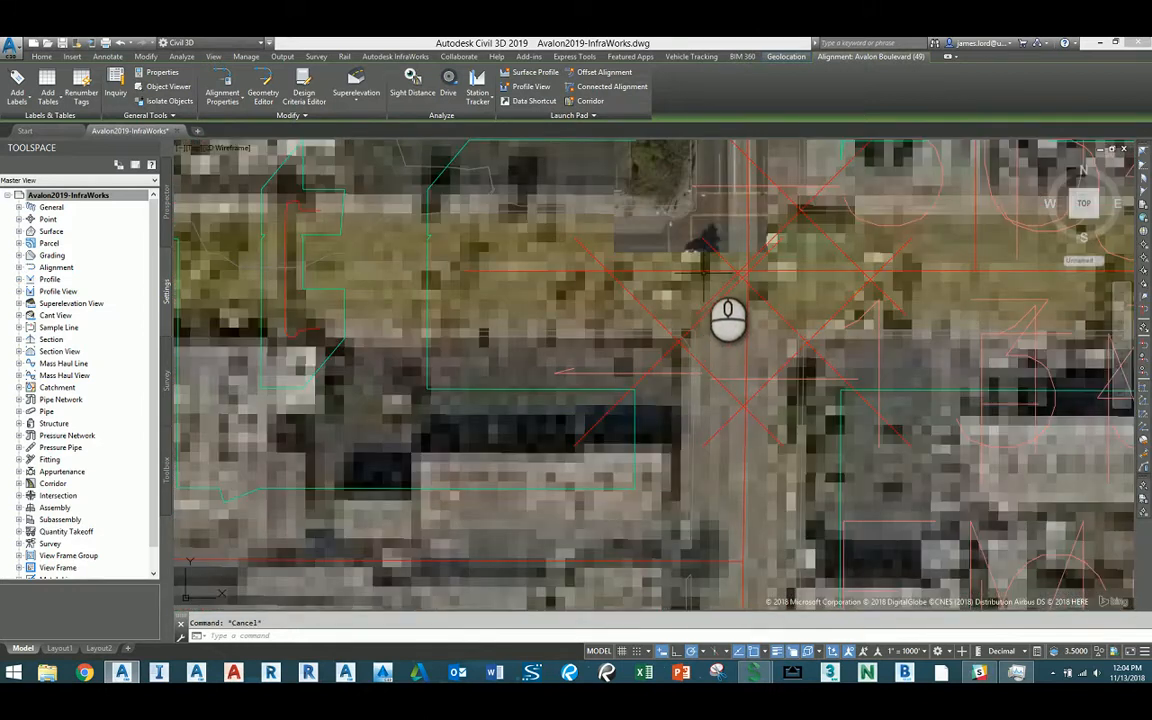
key(Escape)
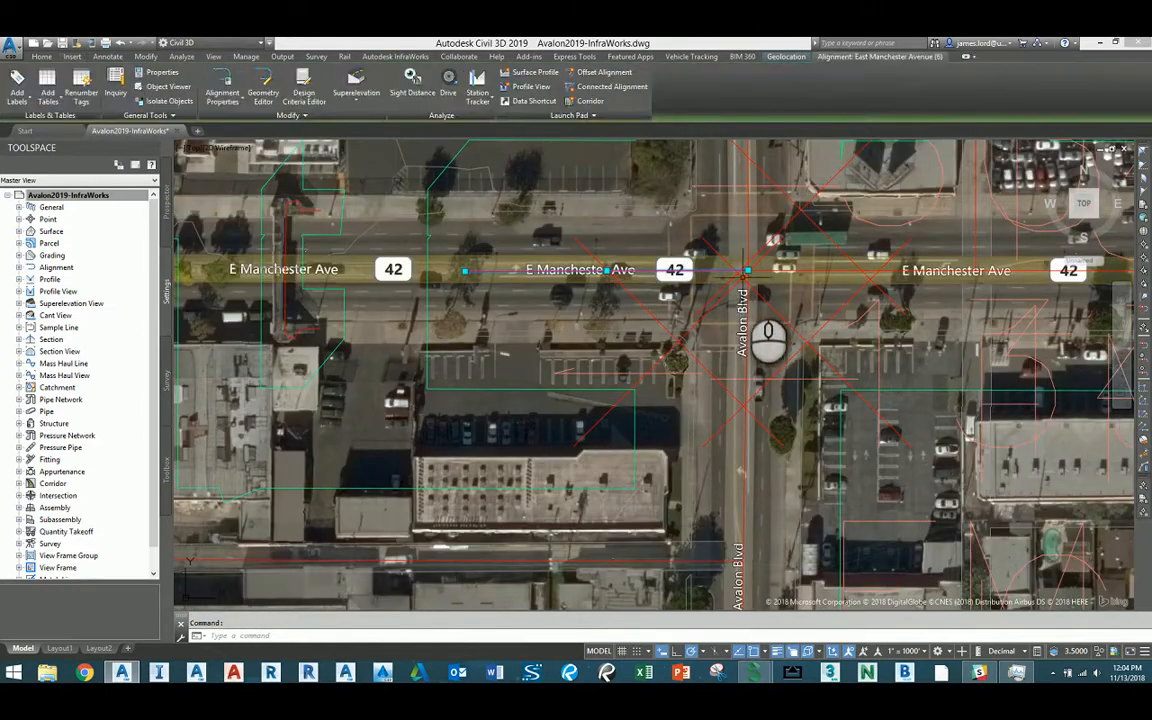
key(Escape)
- Select the AIW_Existing_Transportation surface near the intersection and list the surfaces in the drawing
scroll(710, 335, down, 4)
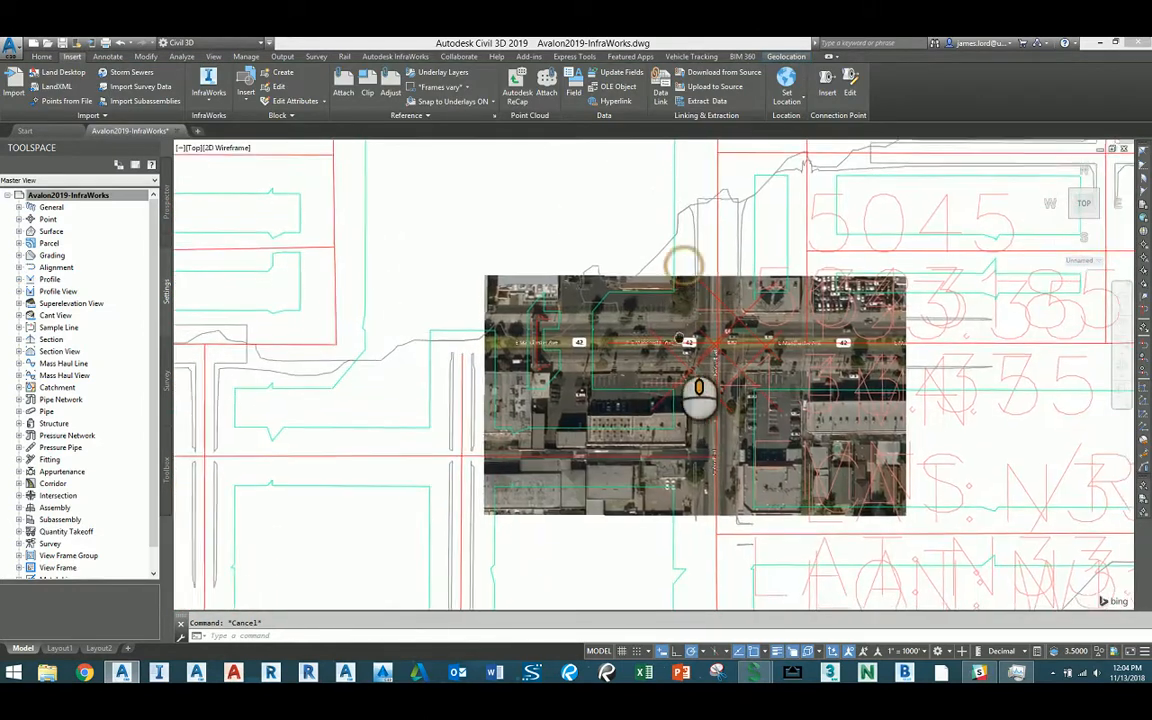
click(620, 356)
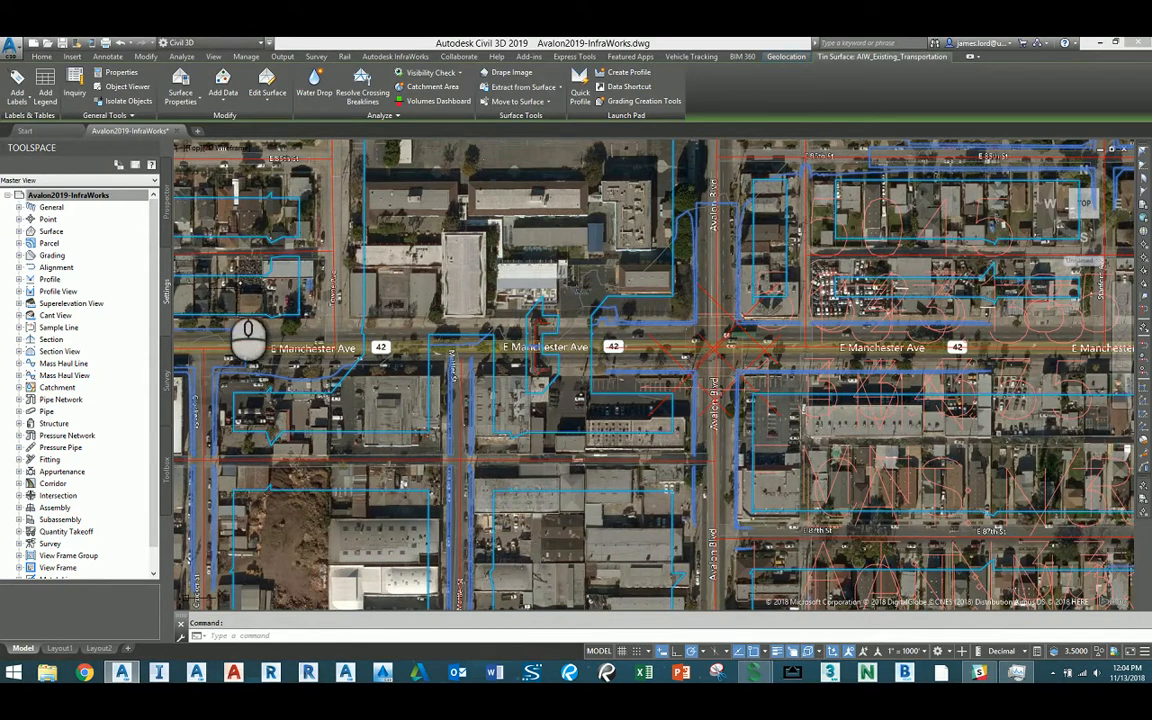
click(167, 235)
double_click(52, 231)
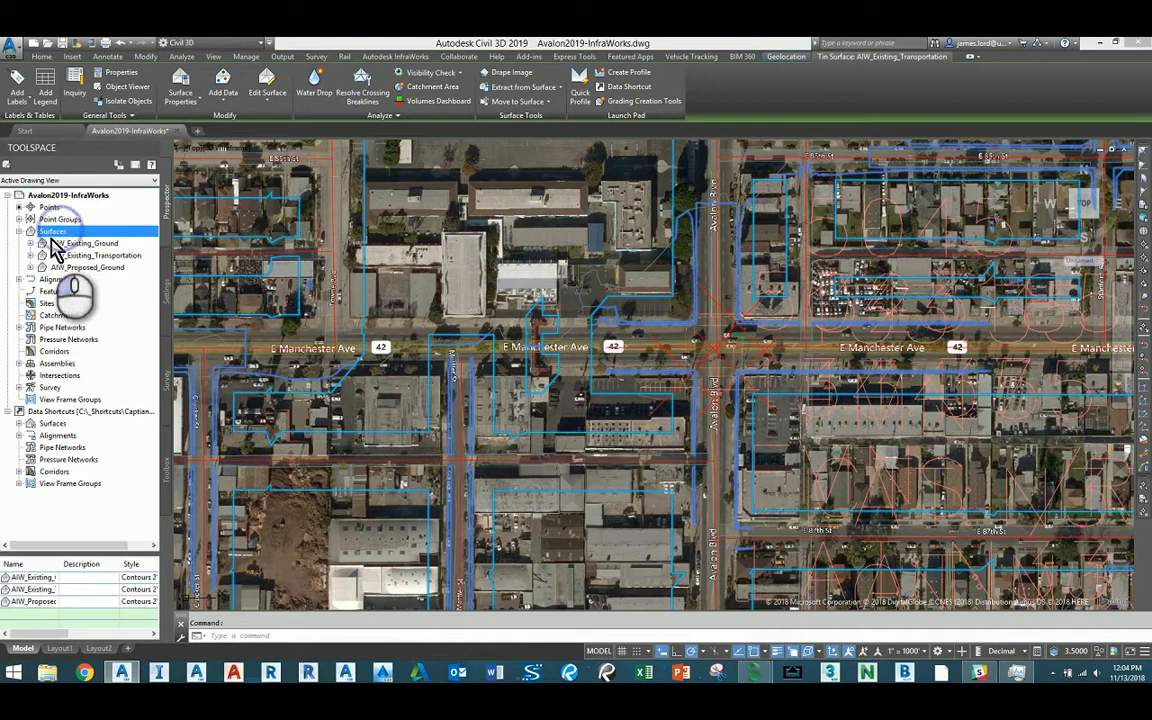
- Set the surface style of AIW_Existing_Transportation to _No Display in its surface properties
click(82, 256)
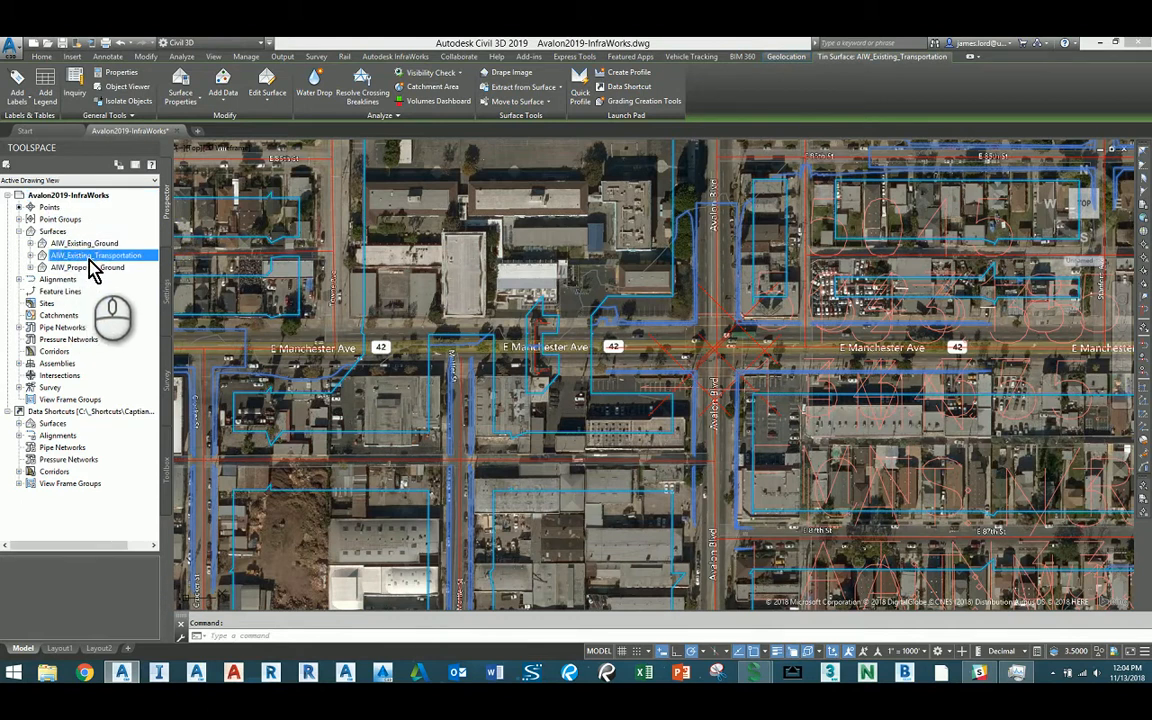
right_click(95, 259)
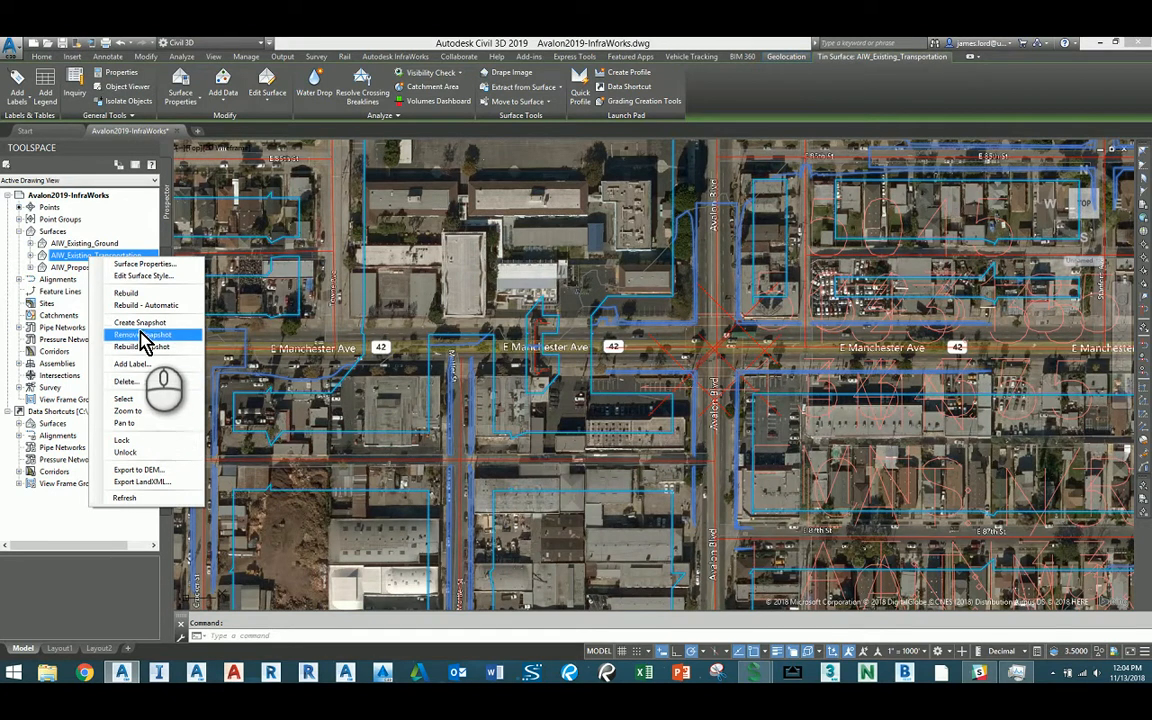
click(140, 273)
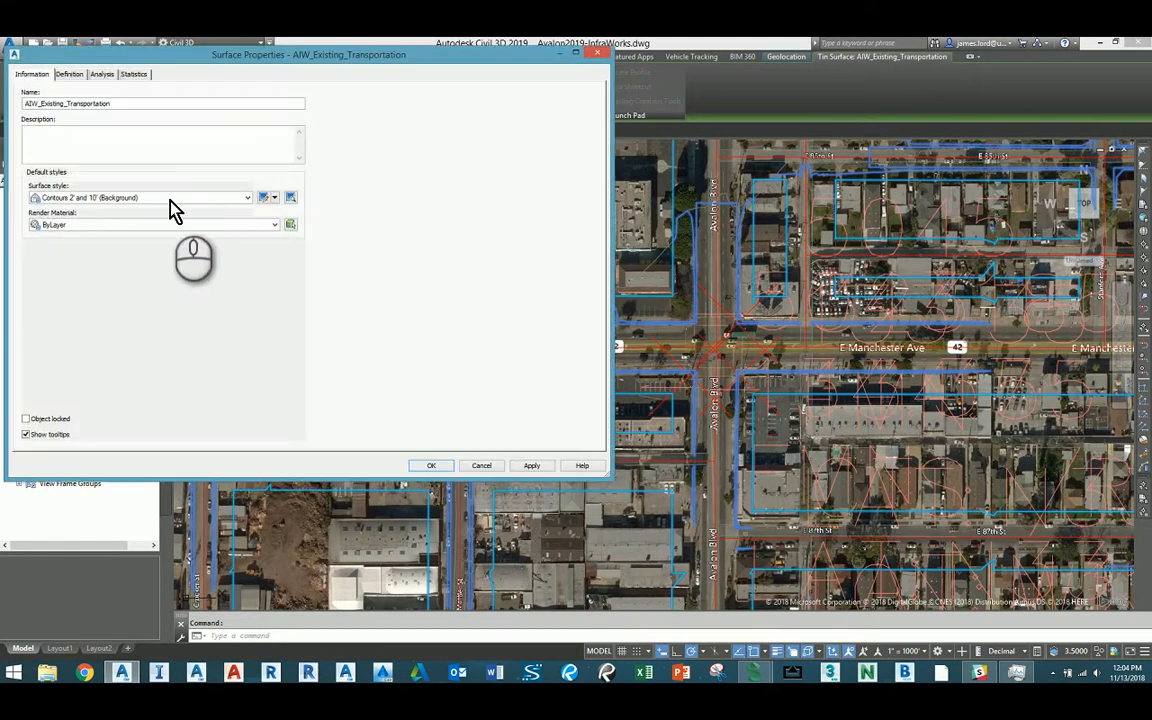
click(167, 197)
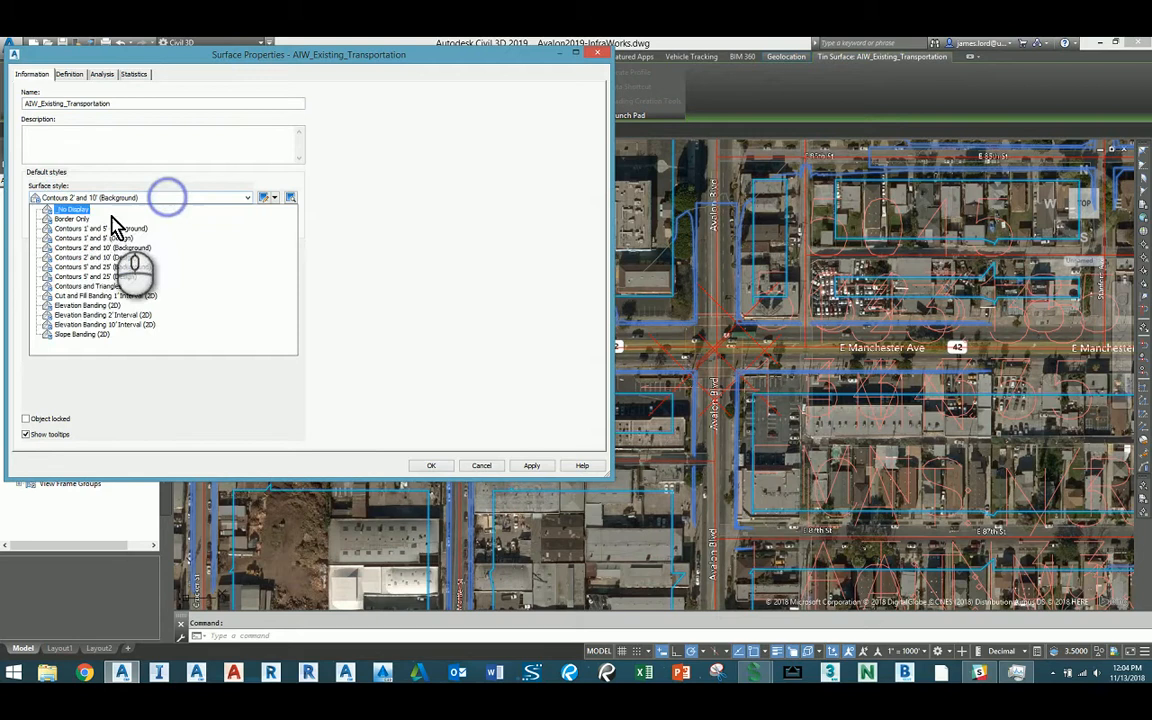
click(75, 209)
click(431, 465)
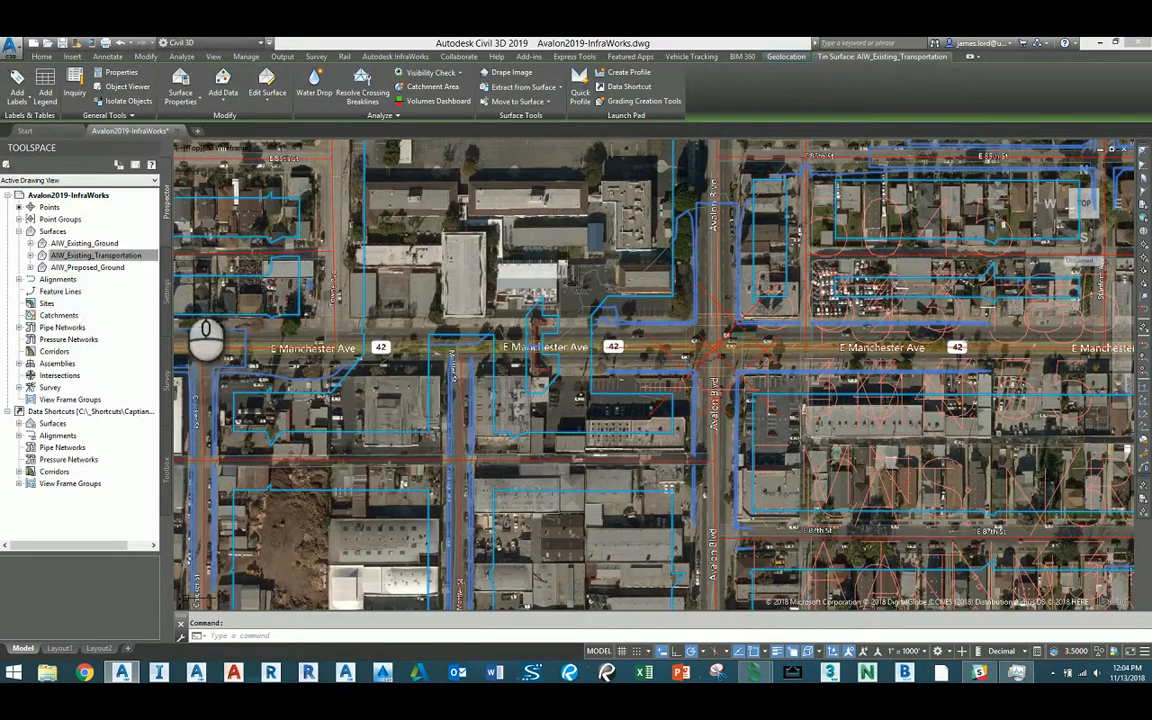
- Set the surface style of AIW_Existing_Ground to _No Display in its surface properties
click(80, 255)
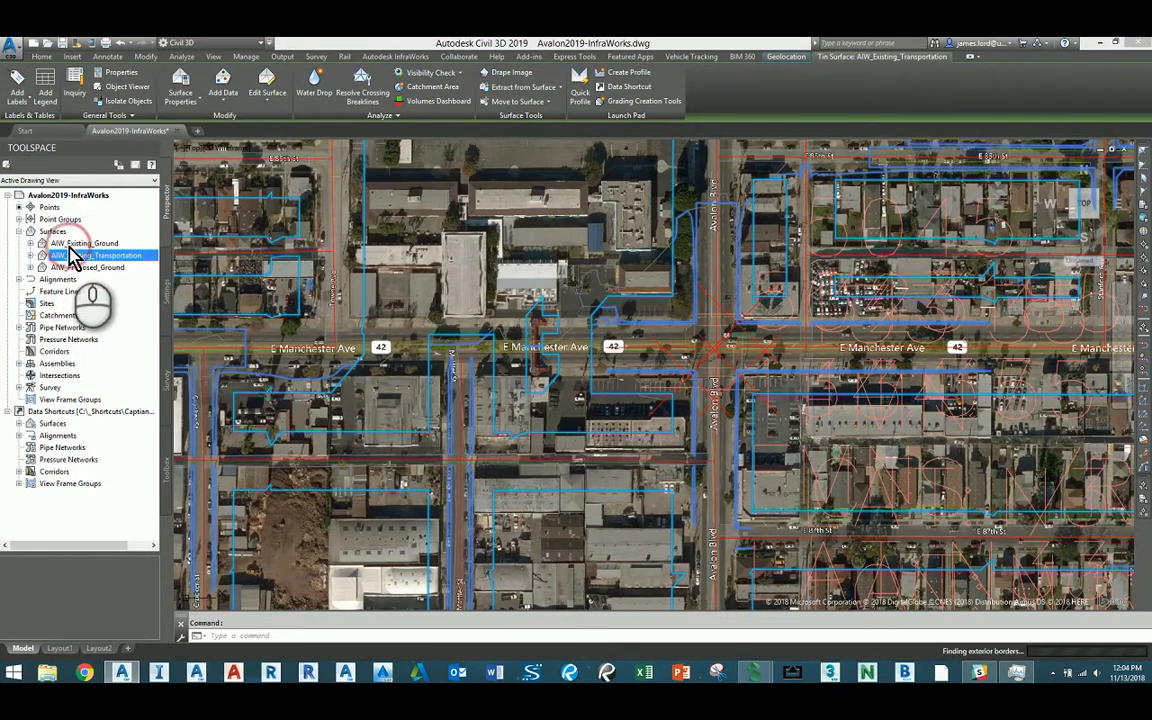
right_click(87, 244)
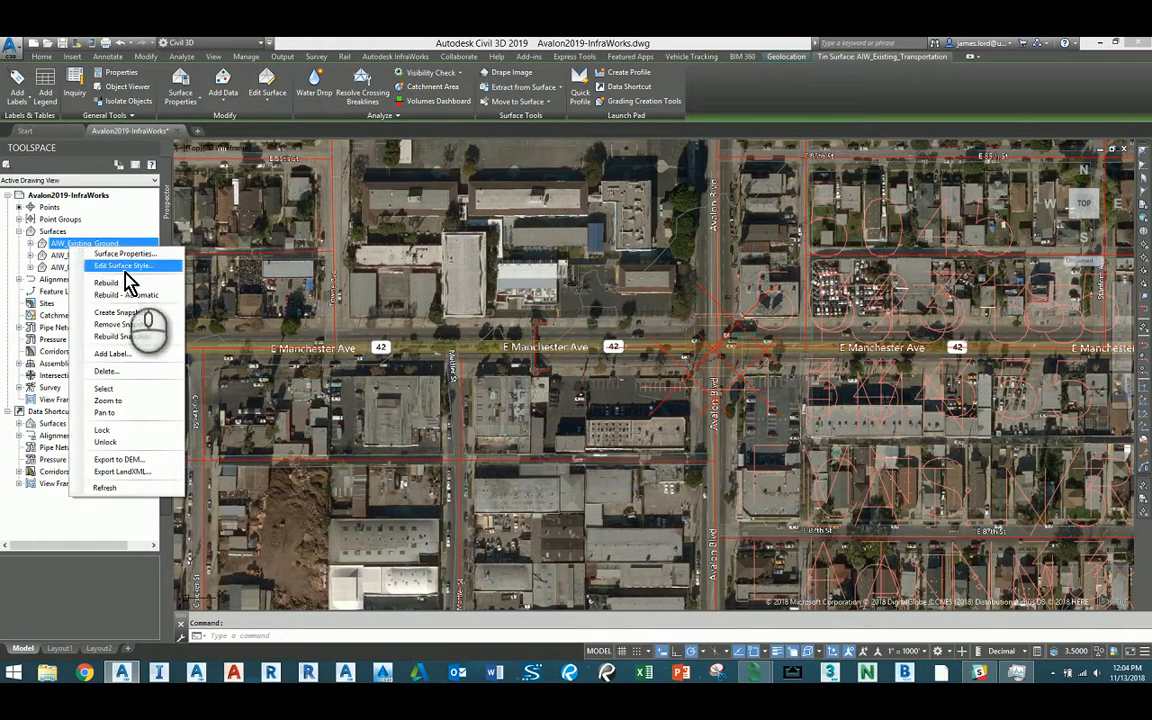
click(131, 254)
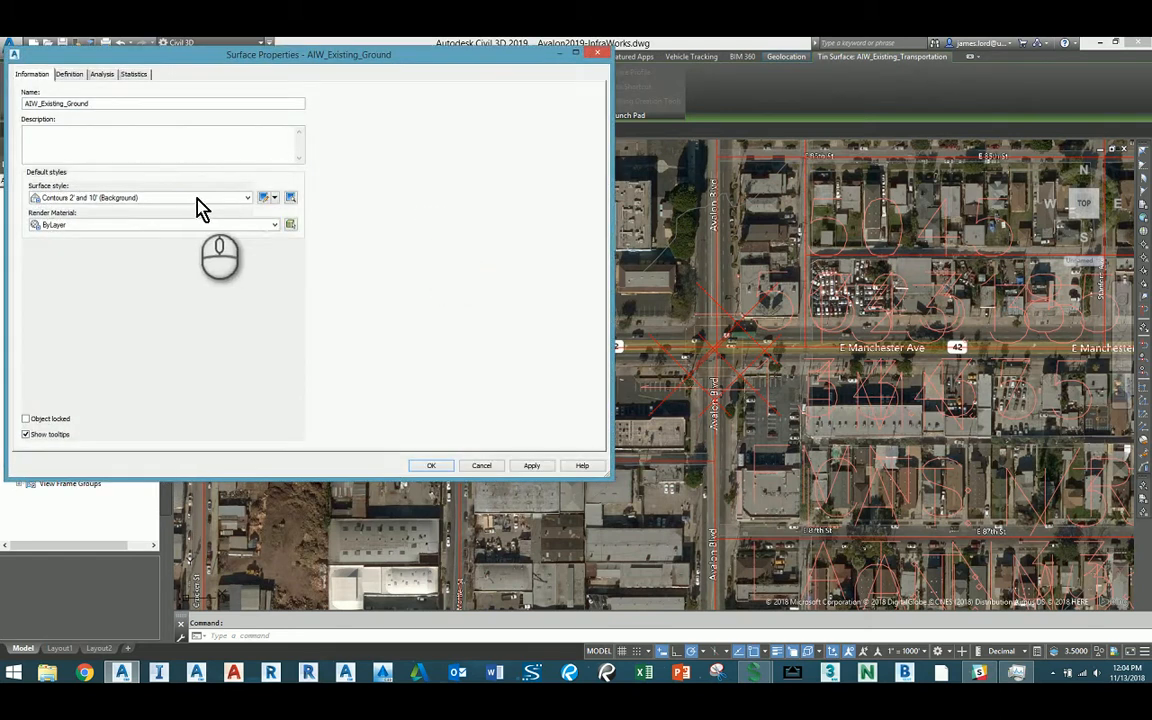
click(188, 197)
click(75, 209)
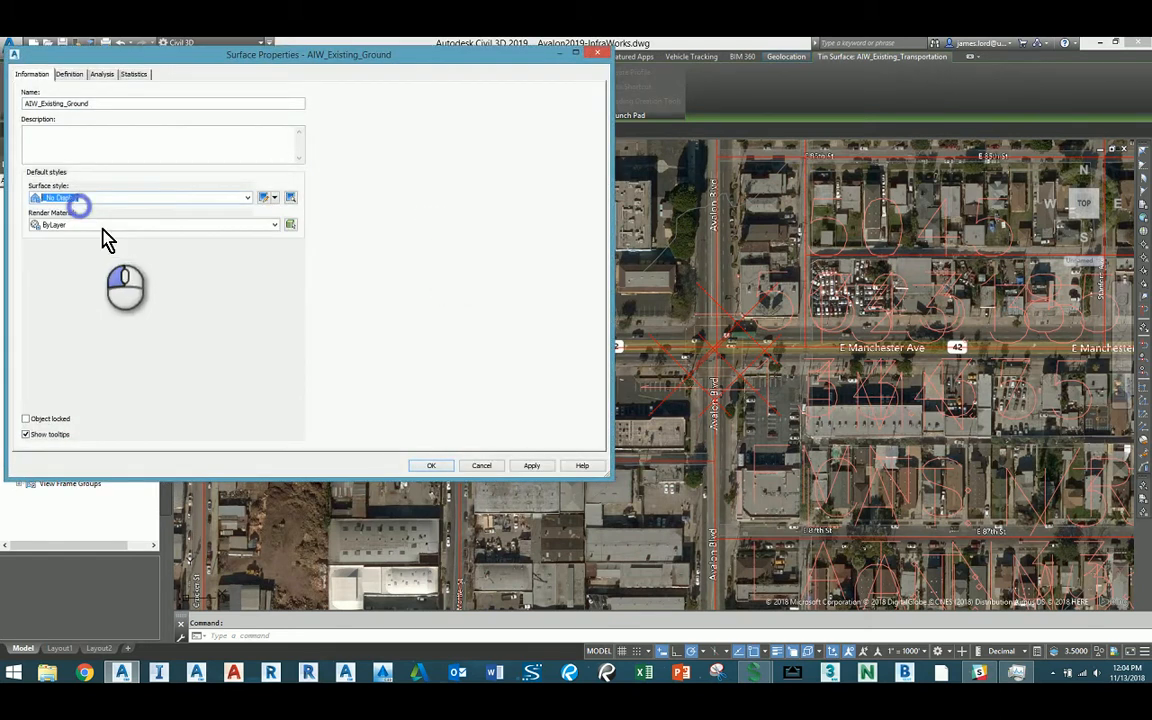
click(436, 465)
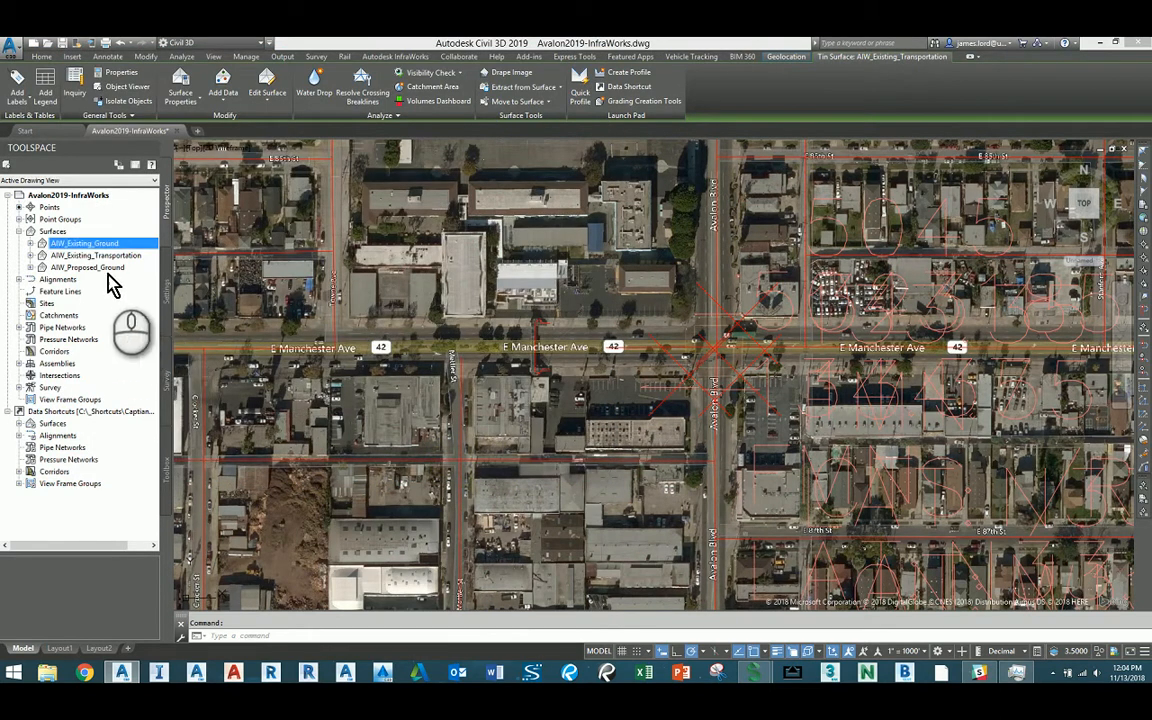
- Set the surface style of AIW_Proposed_Ground to _No Display in its surface properties
right_click(104, 268)
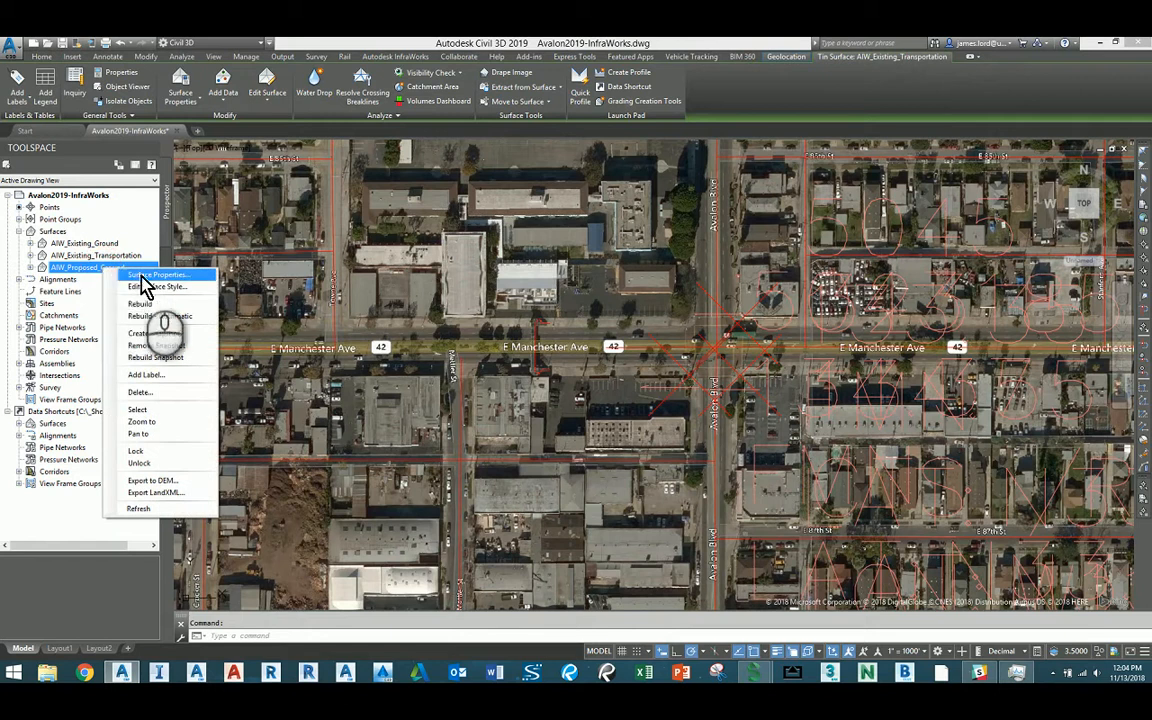
click(143, 274)
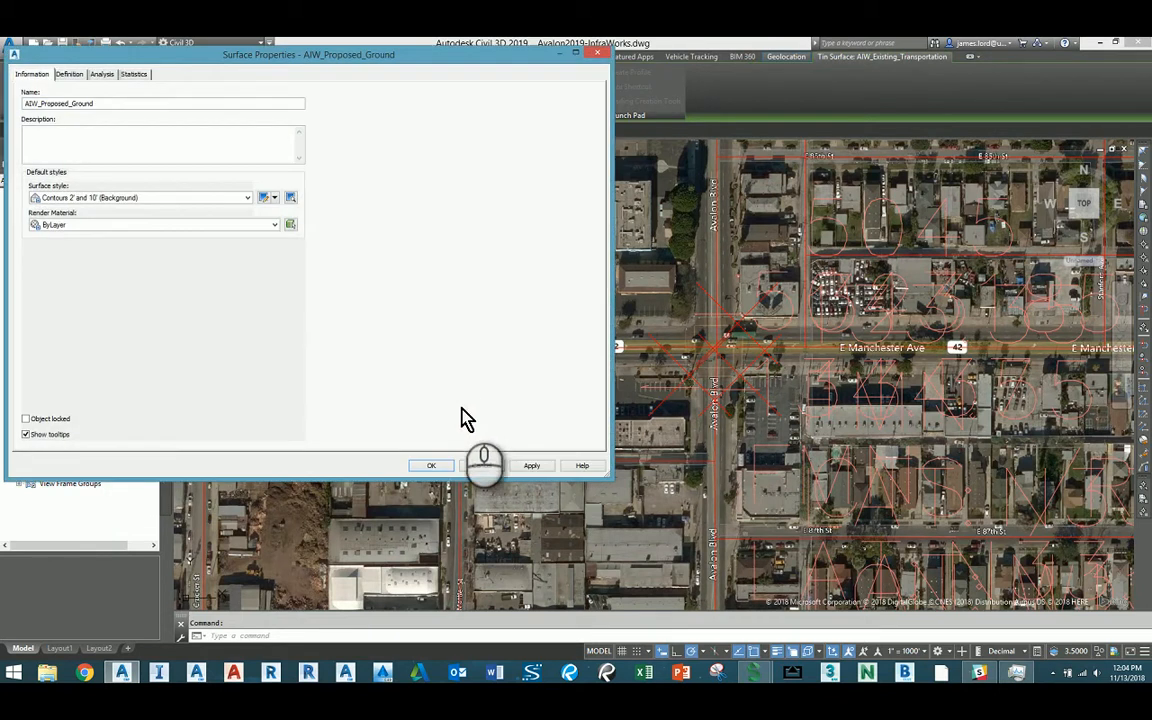
click(127, 200)
click(77, 214)
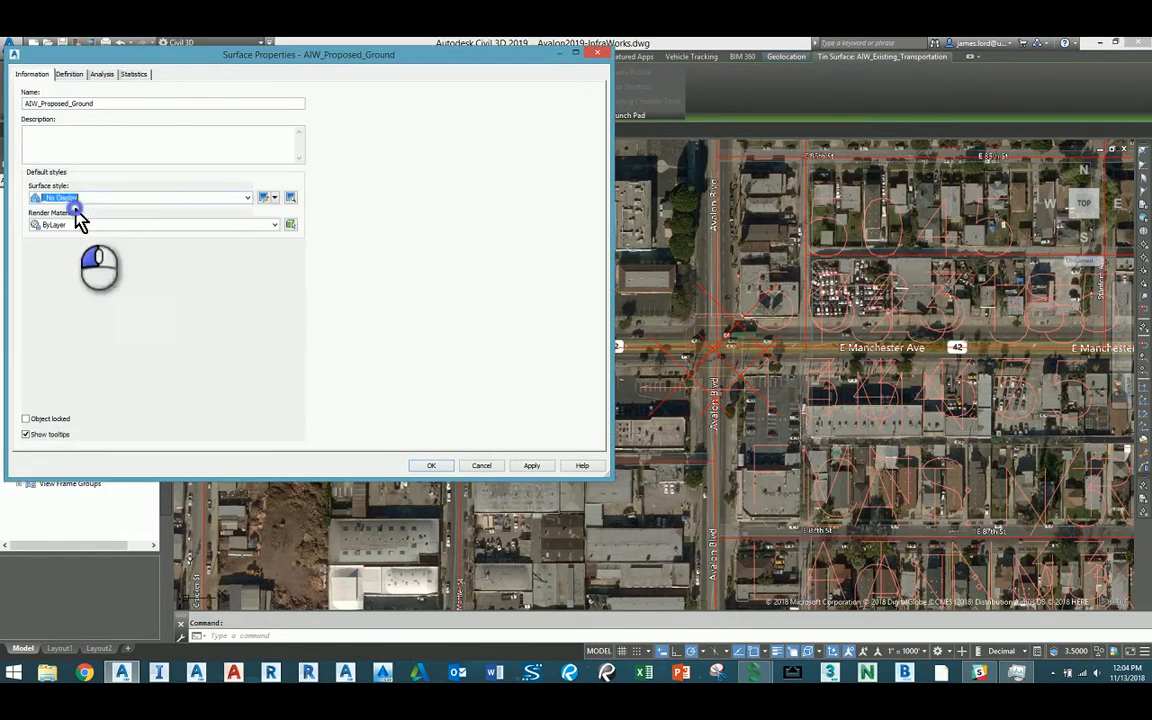
click(430, 466)
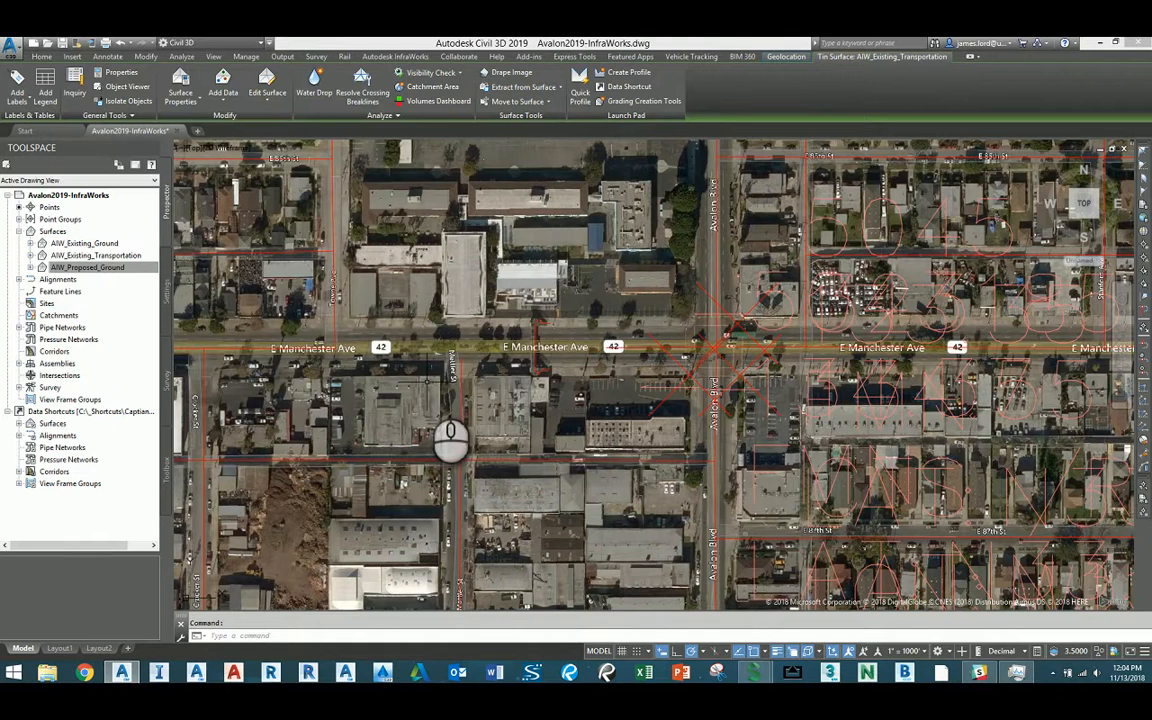